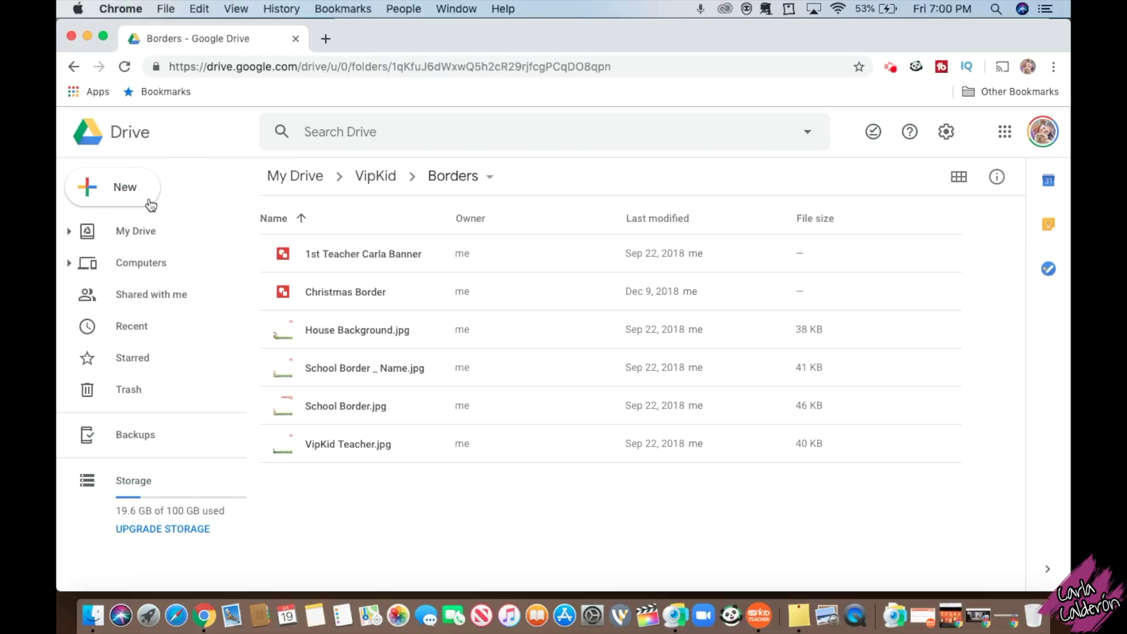
# Create a new blank Google Drawings document from the Borders folder's New menu.
pyautogui.click(131, 190)
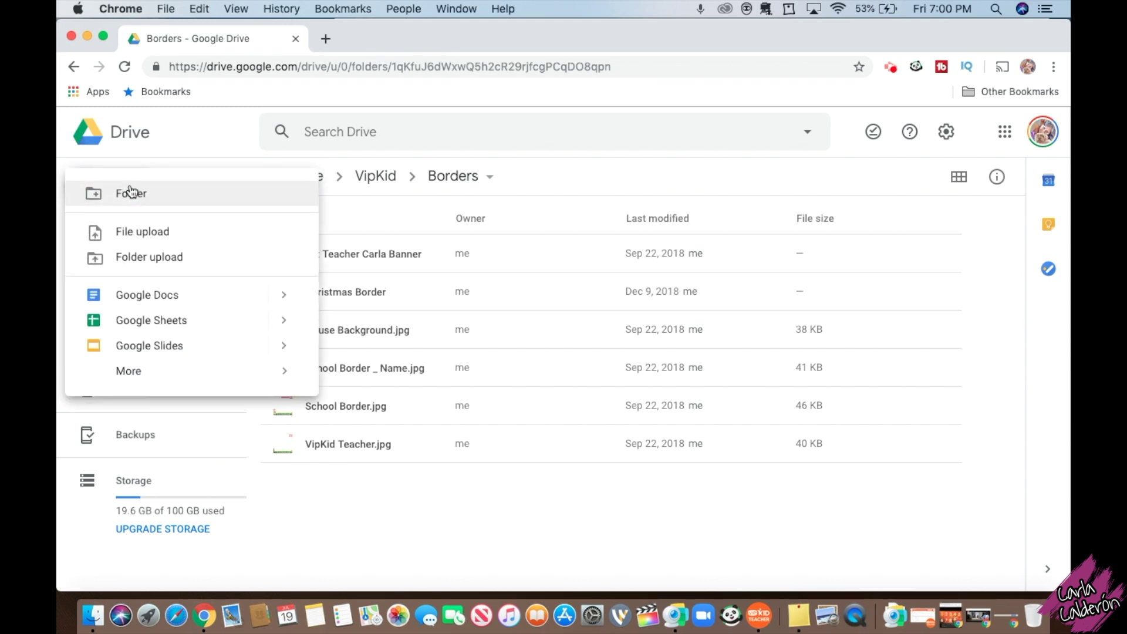
pyautogui.moveTo(213, 383)
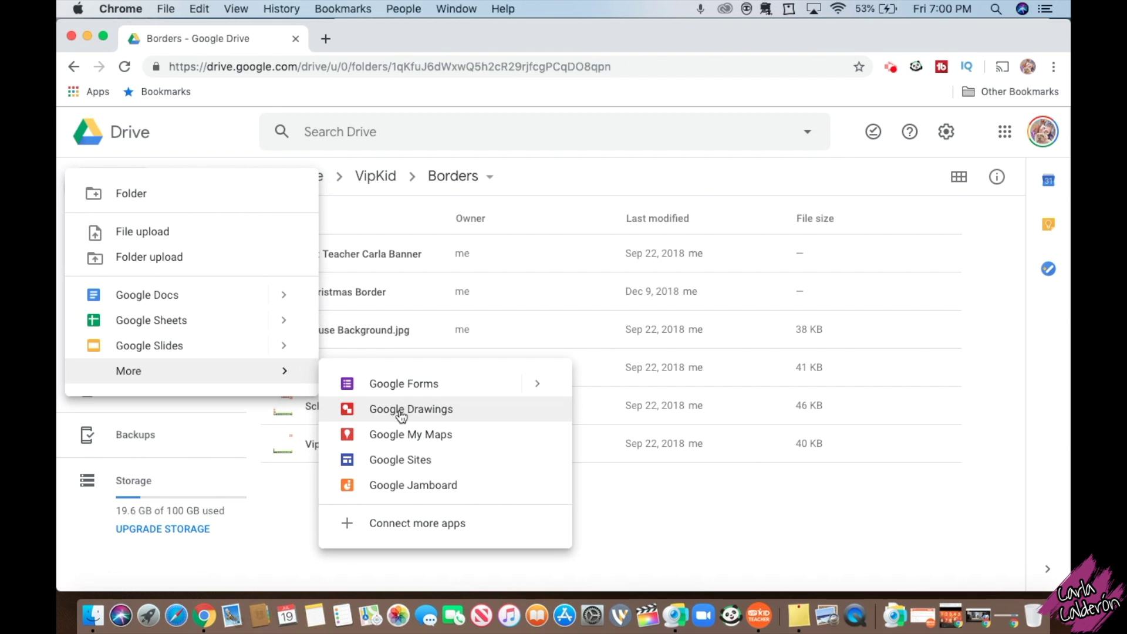
pyautogui.click(401, 410)
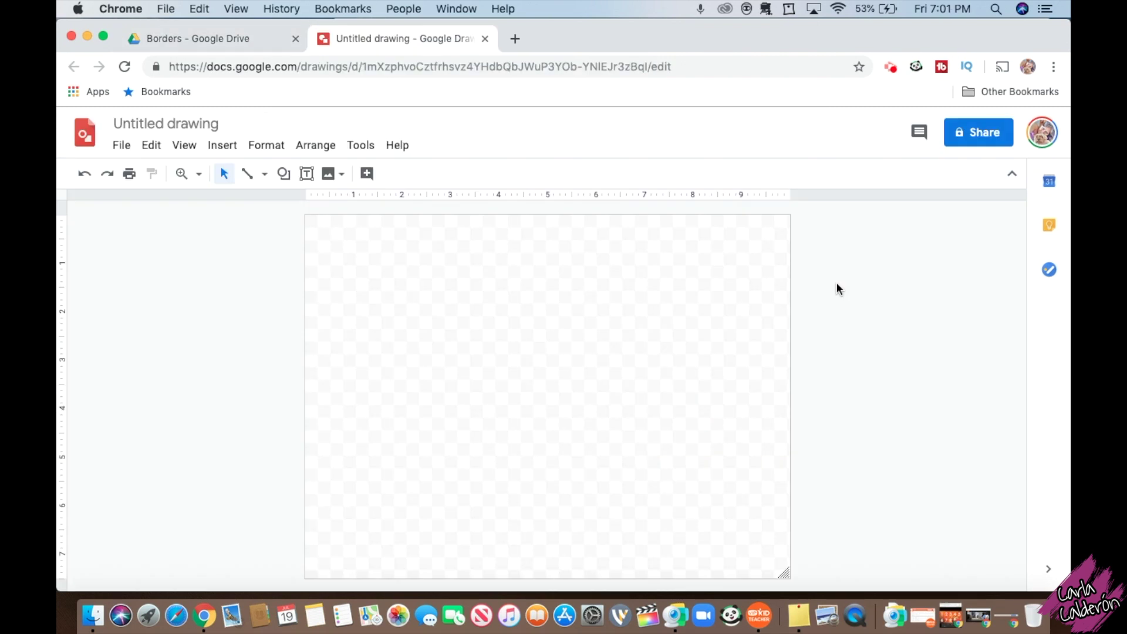
# Change the blank canvas background to the cyan solid colour swatch.
pyautogui.rightClick(612, 294)
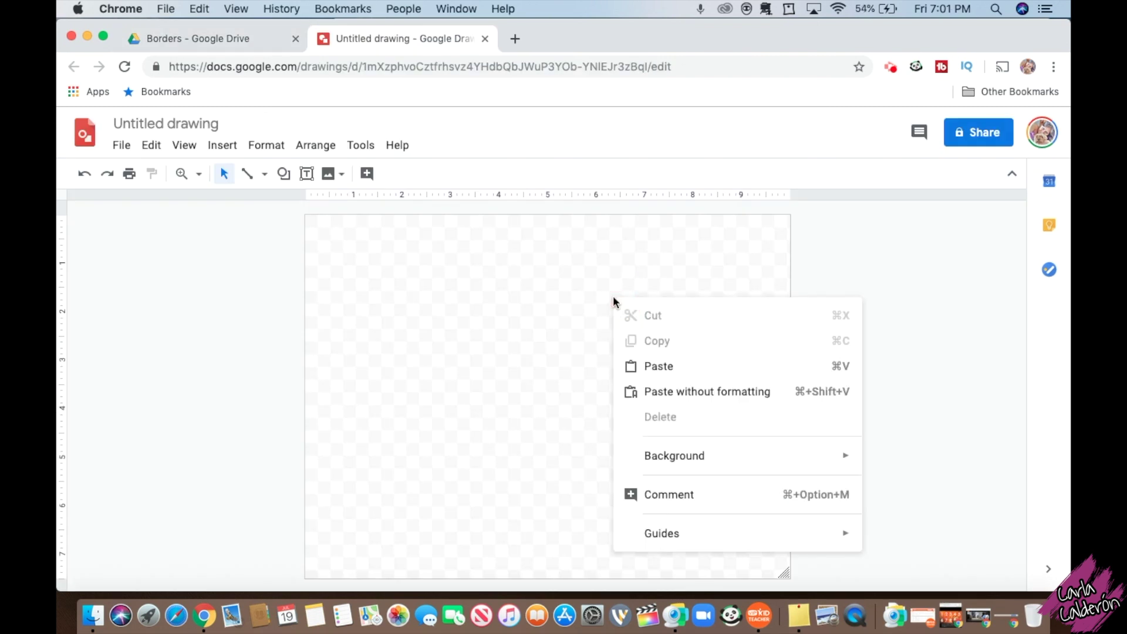
pyautogui.moveTo(686, 461)
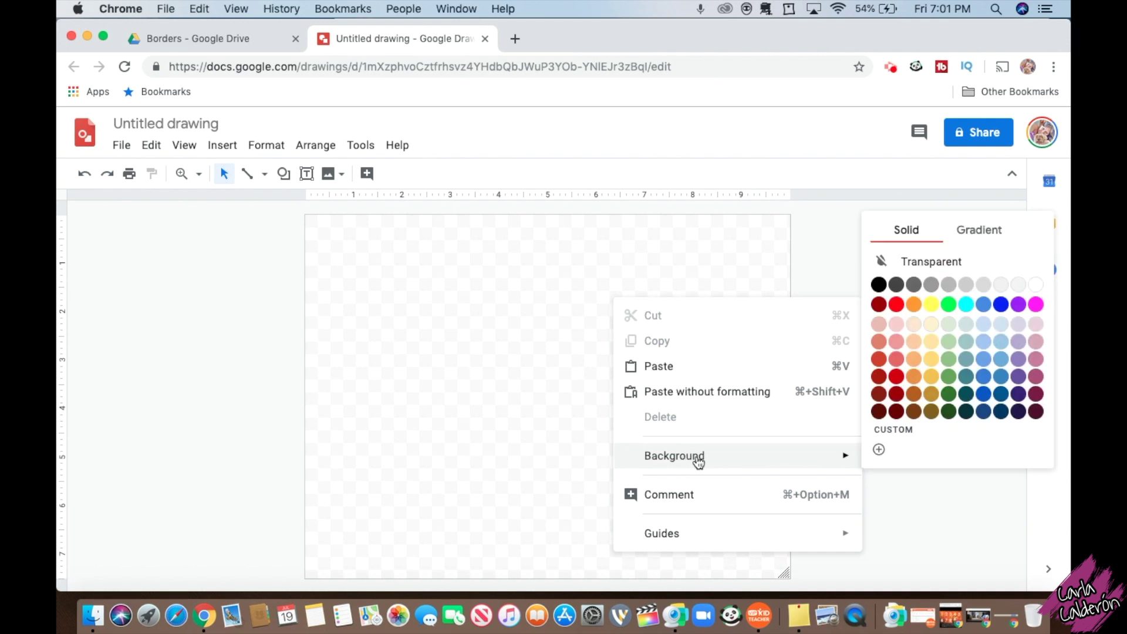
pyautogui.click(966, 304)
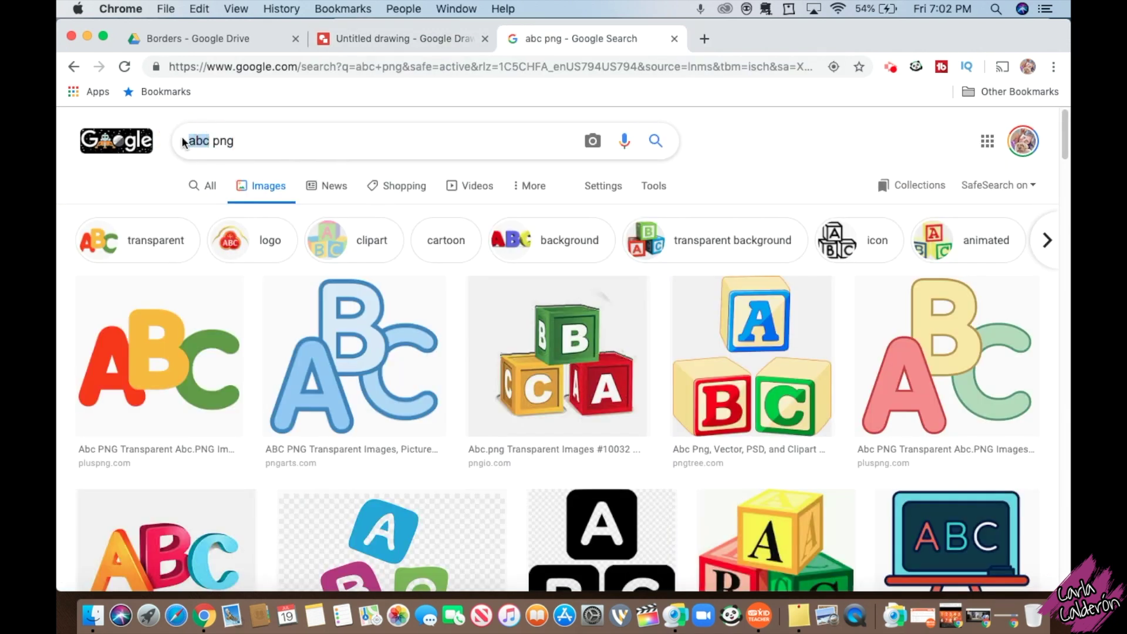
# Copy the alphabet image from the search results and paste it into the drawing.
pyautogui.rightClick(336, 354)
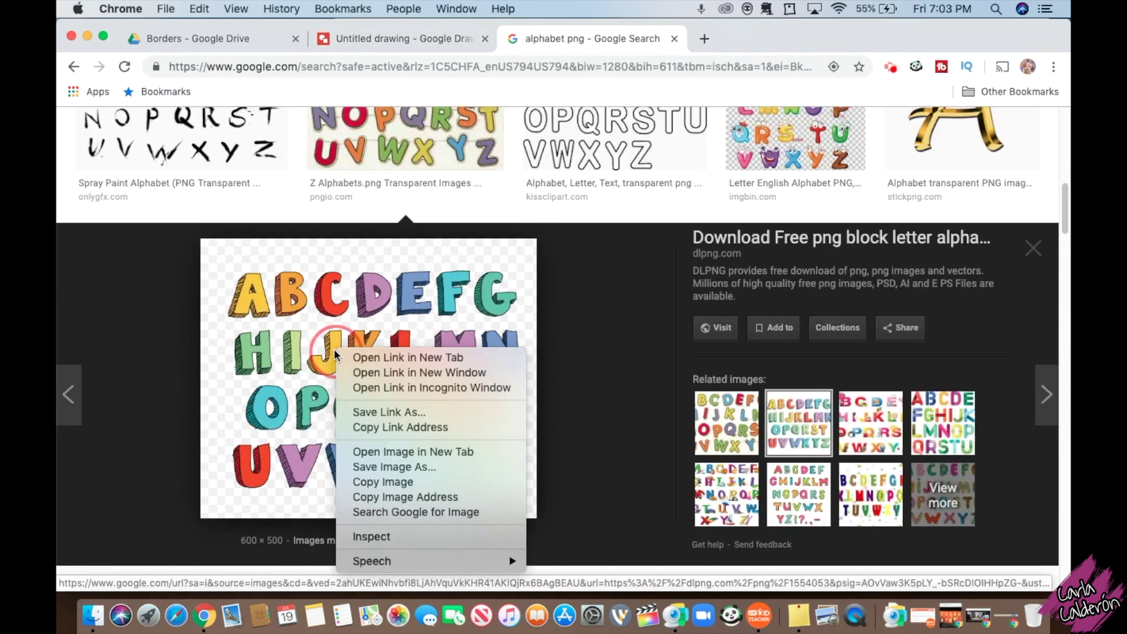
pyautogui.click(405, 481)
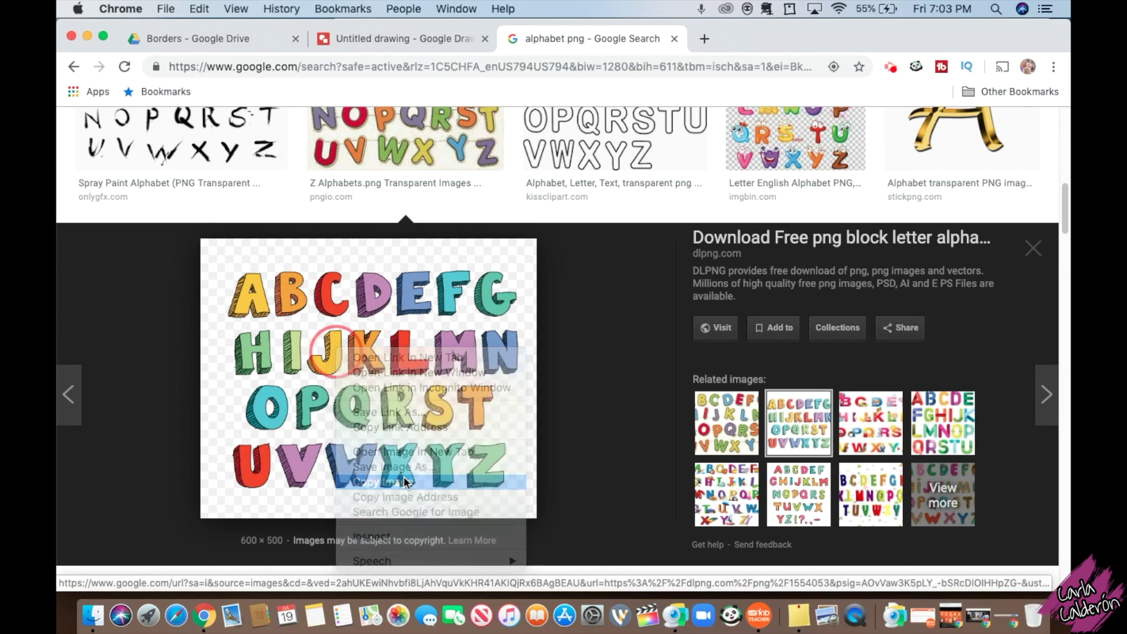
pyautogui.click(380, 39)
pyautogui.click(151, 145)
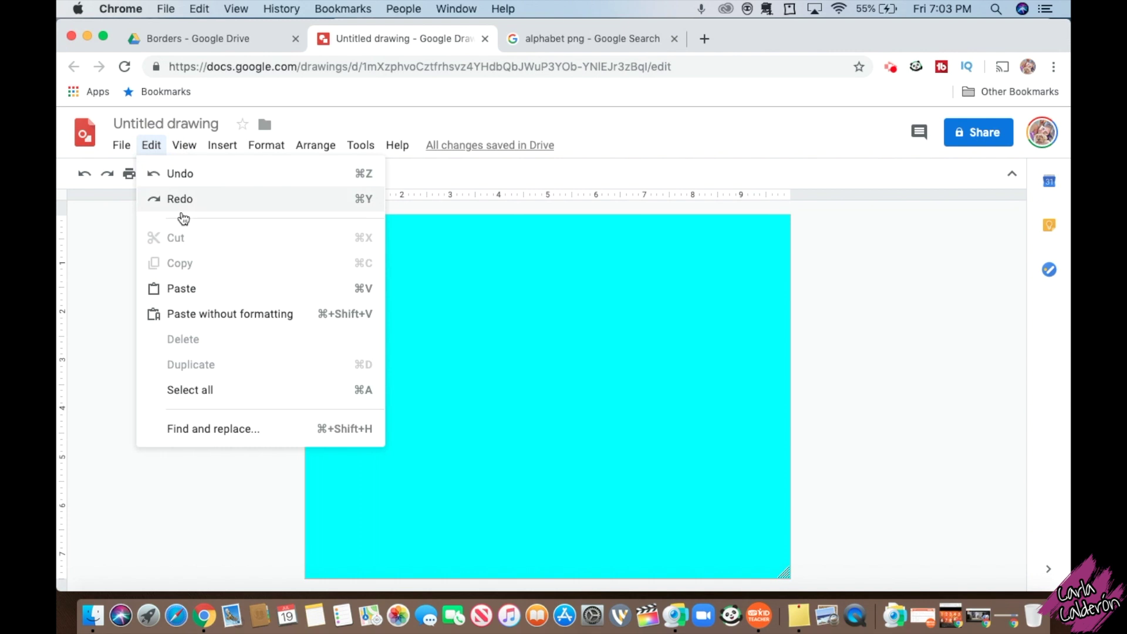
pyautogui.click(201, 297)
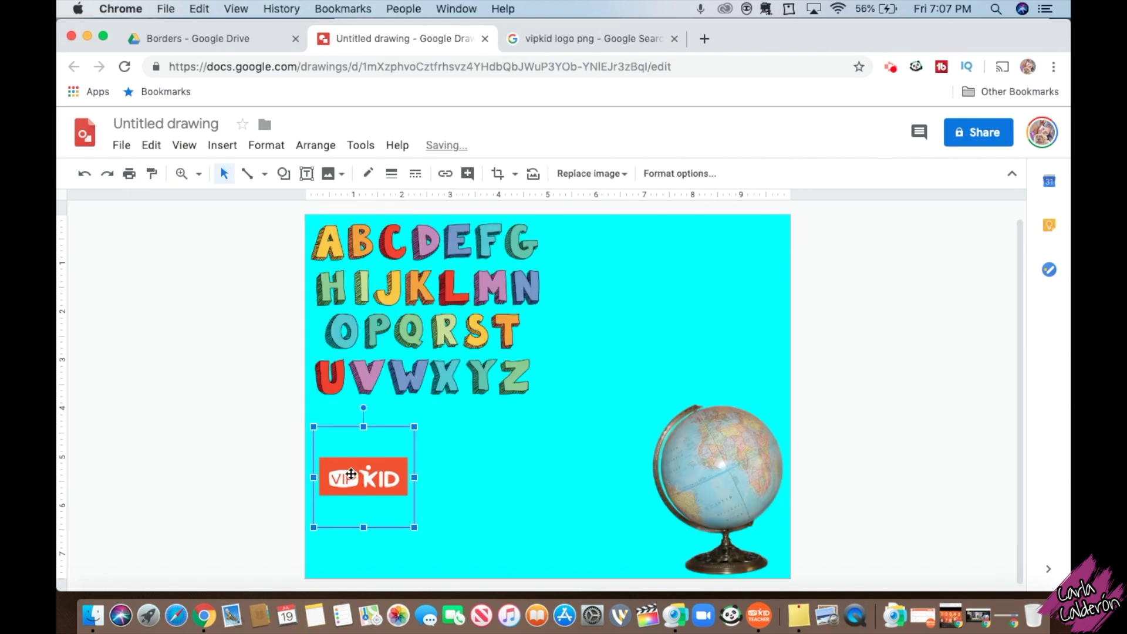
# Move the VIPKID logo to the top-right and enlarge the chalkboard into the top-left corner.
pyautogui.moveTo(351, 474)
pyautogui.mouseDown()
pyautogui.moveTo(573, 395)
pyautogui.moveTo(723, 248)
pyautogui.mouseUp()
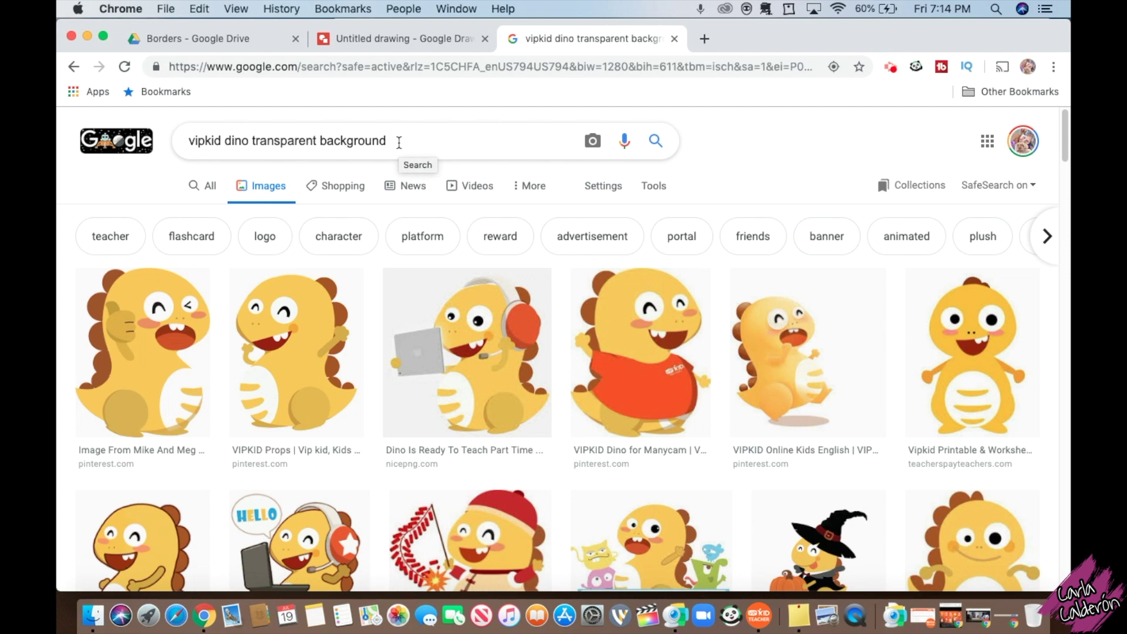
pyautogui.click(143, 360)
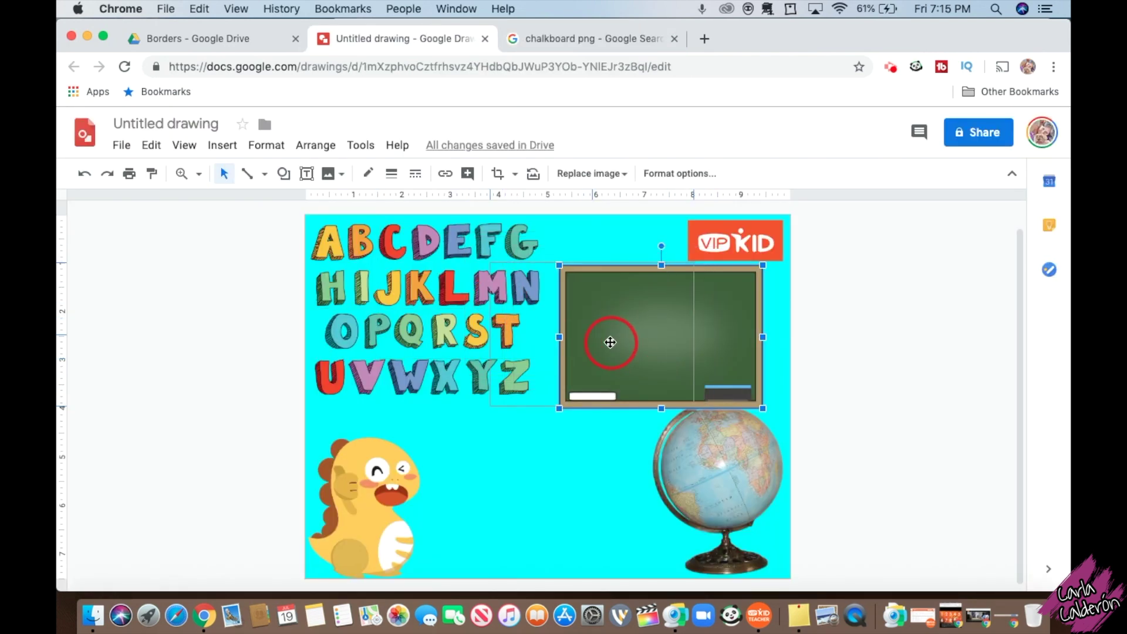
pyautogui.moveTo(617, 336); pyautogui.dragTo(549, 337)
pyautogui.moveTo(704, 415); pyautogui.dragTo(785, 475)
pyautogui.moveTo(682, 378); pyautogui.dragTo(498, 329)
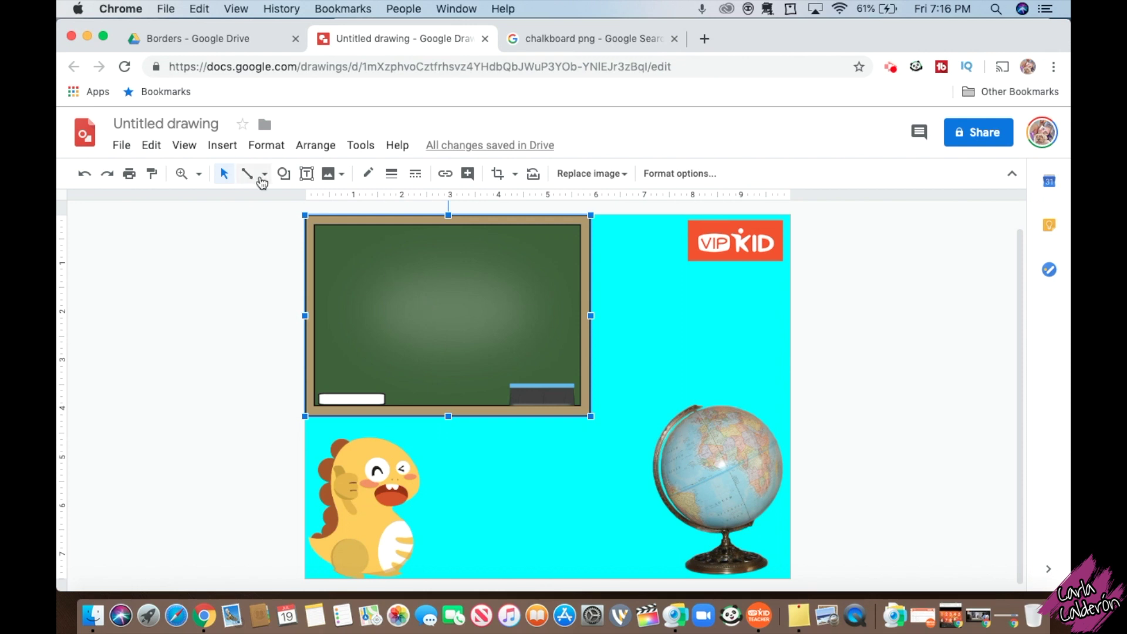
# Send the chalkboard behind the alphabet letters.
pyautogui.click(315, 145)
pyautogui.moveTo(329, 173)
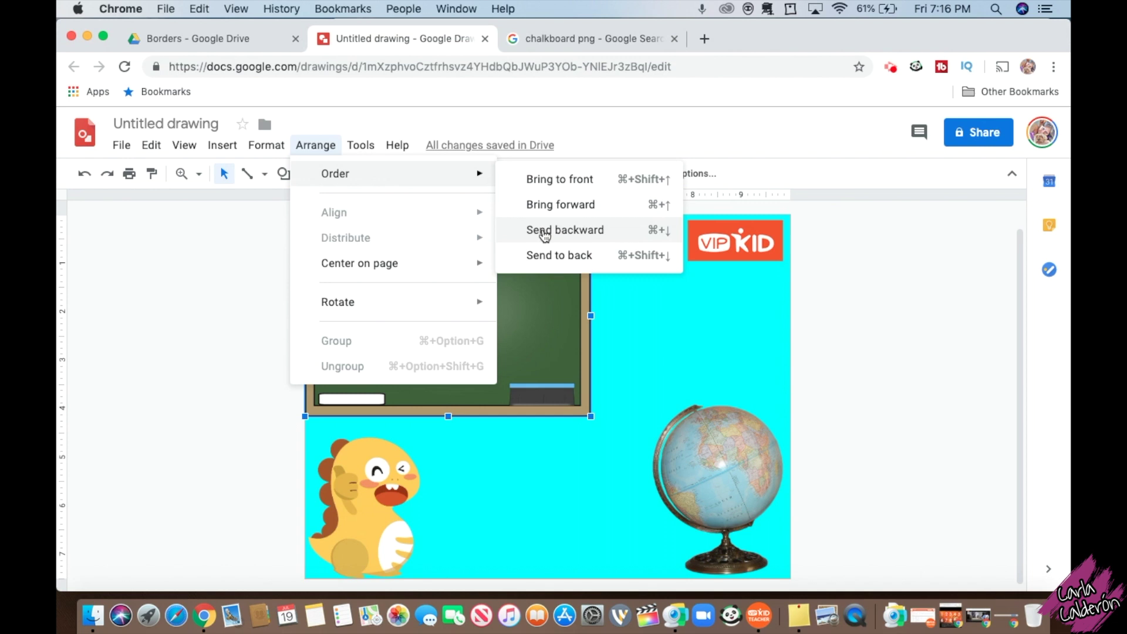
pyautogui.click(548, 255)
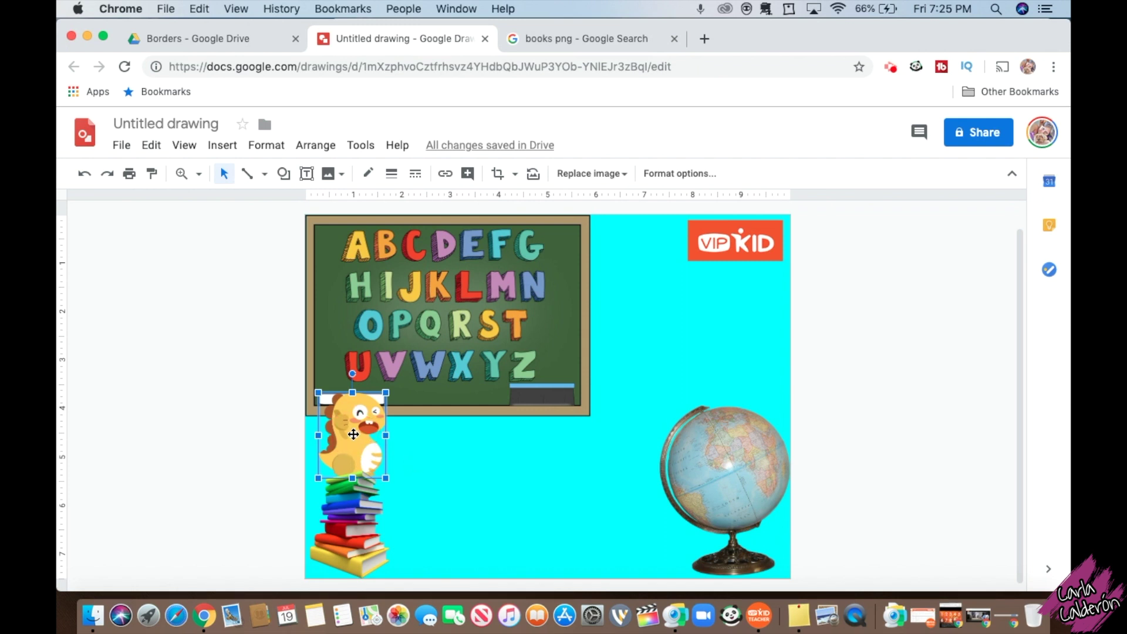
# Bring the dinosaur in front of the books, then start a new web search.
pyautogui.click(323, 149)
pyautogui.moveTo(337, 177)
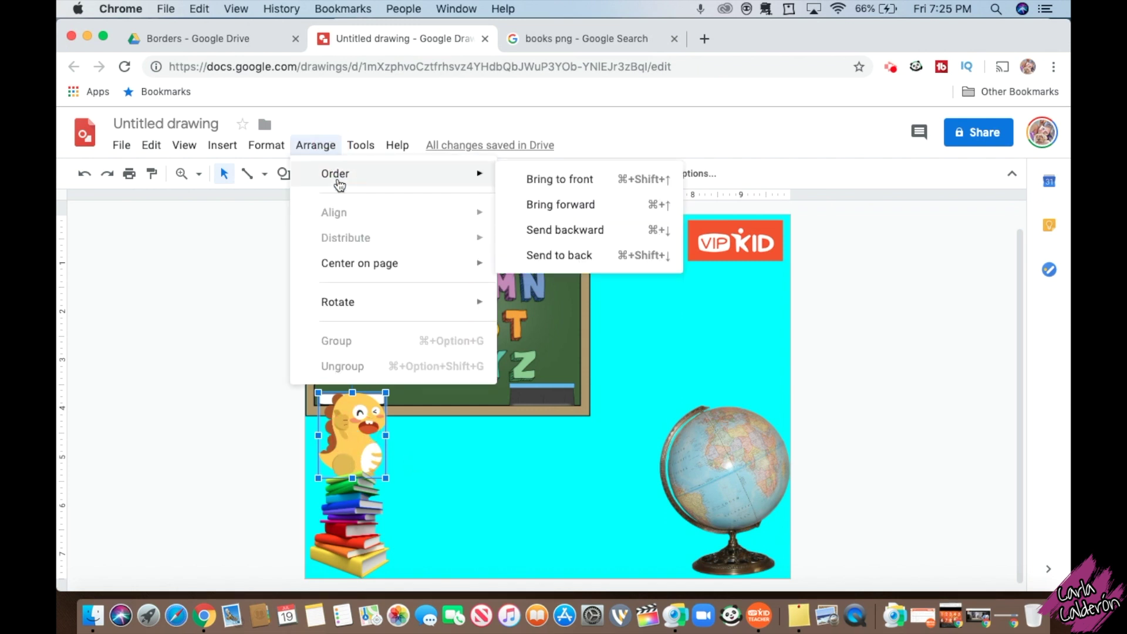
pyautogui.click(524, 187)
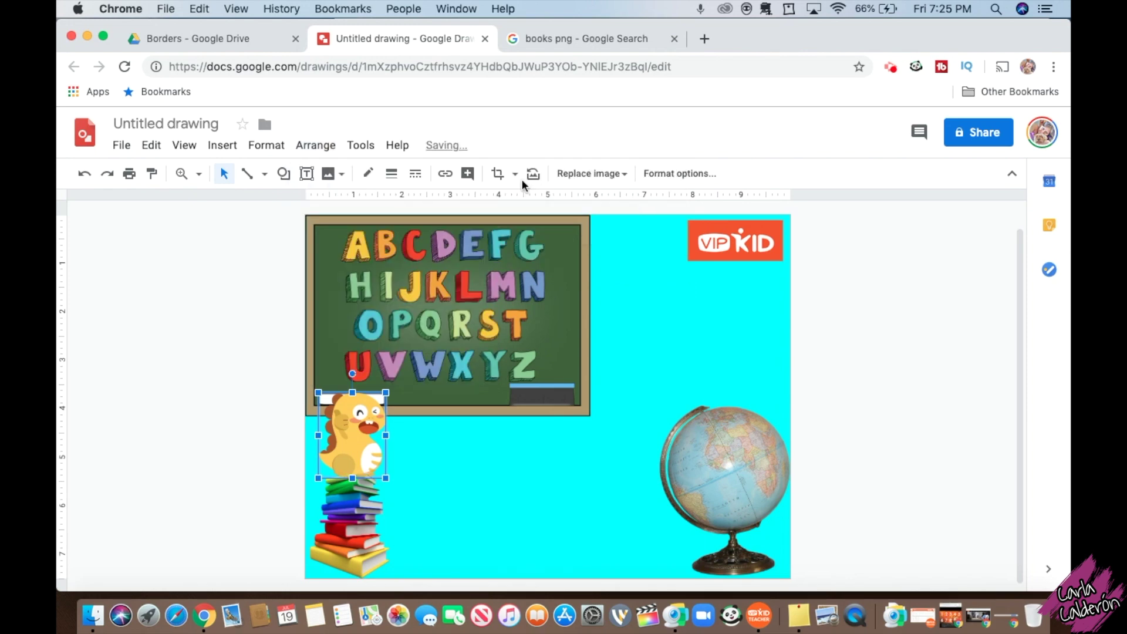
pyautogui.press('Escape')
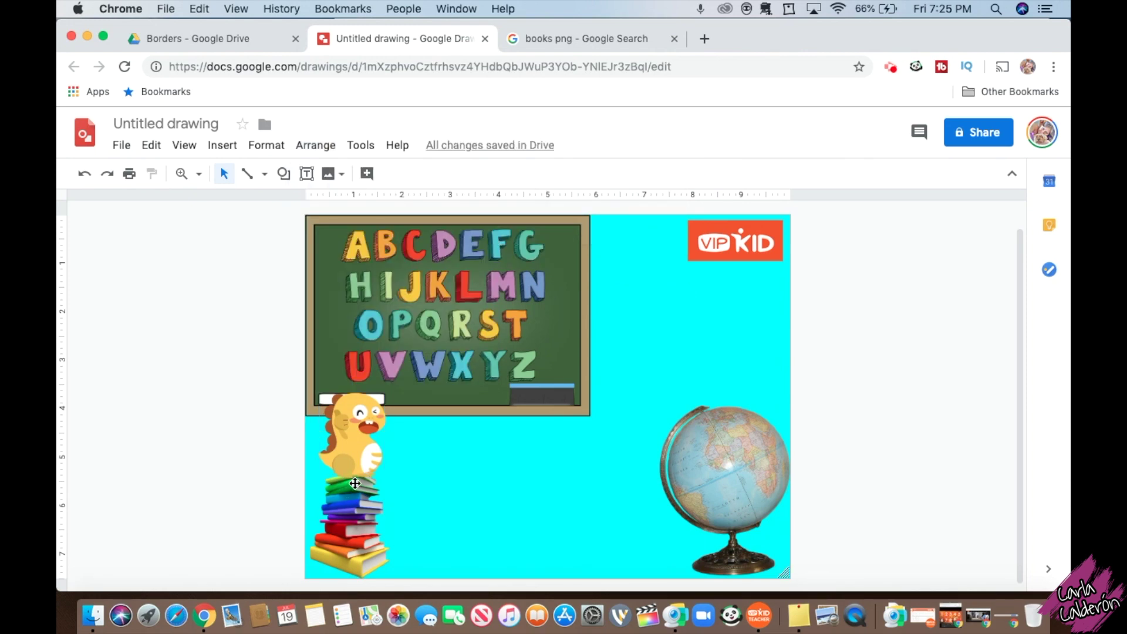
pyautogui.click(558, 38)
pyautogui.click(558, 66)
# Search images for 'vipkid background' and paste the VIPKID tile image into the drawing.
pyautogui.write('vipkid background')
pyautogui.press('Return')
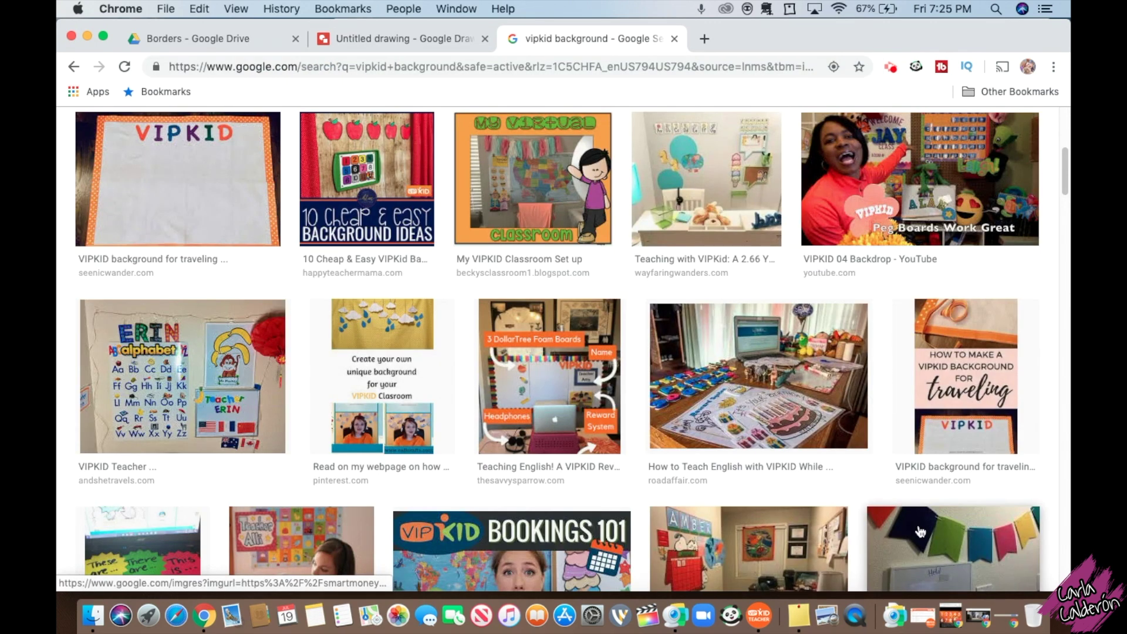
pyautogui.scroll(-10, 920, 531)
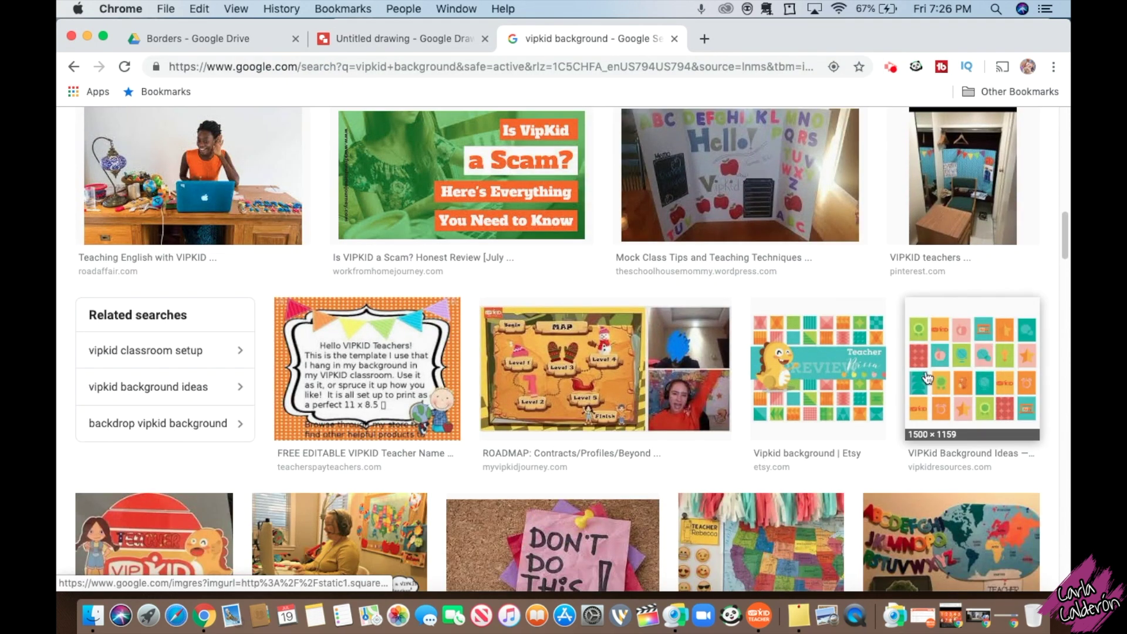
pyautogui.hotkey('ctrl', 'shift', 'Tab')
pyautogui.press('super+v')
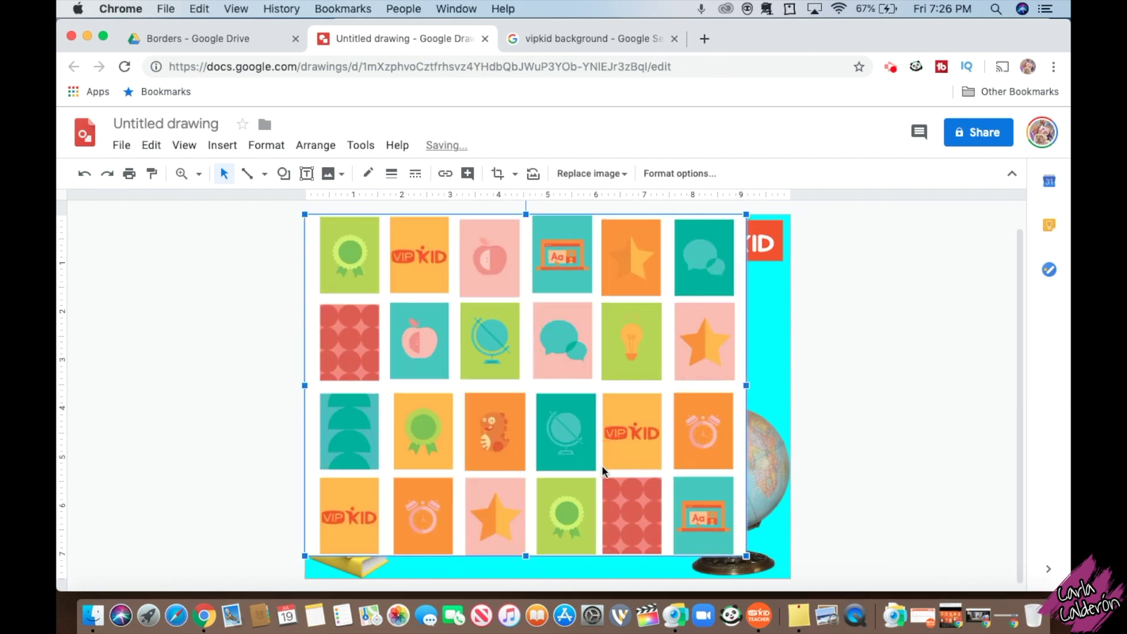
# Resize and center the VIPKID tile image to fit the page.
pyautogui.moveTo(746, 555); pyautogui.dragTo(787, 587)
pyautogui.moveTo(705, 532); pyautogui.dragTo(700, 524)
pyautogui.moveTo(787, 581); pyautogui.dragTo(765, 578)
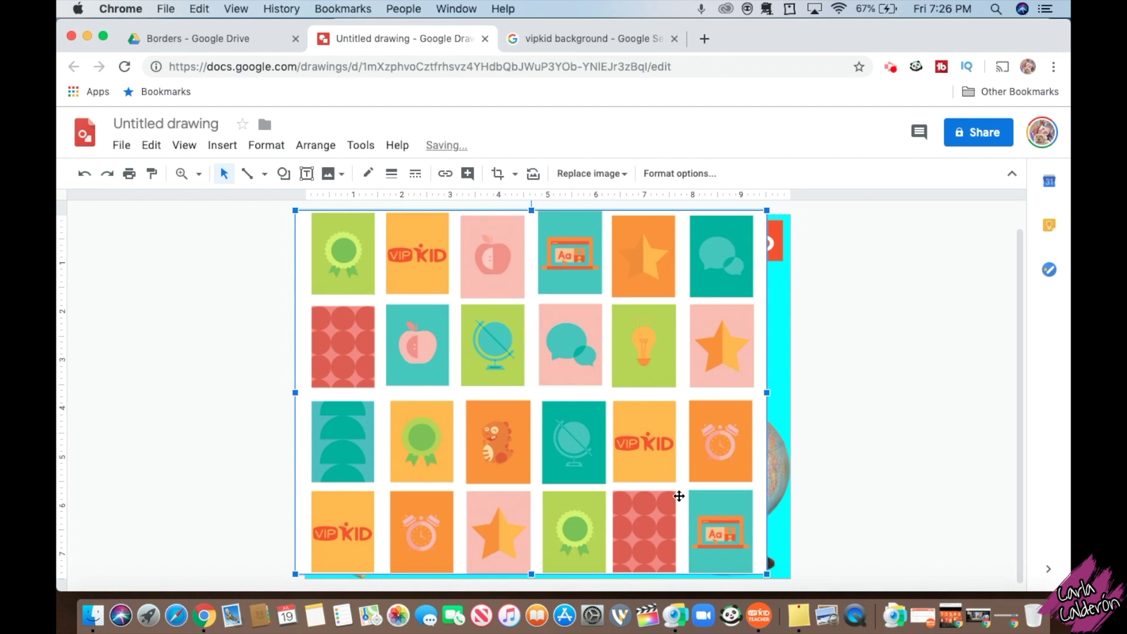
pyautogui.moveTo(674, 498); pyautogui.dragTo(620, 480)
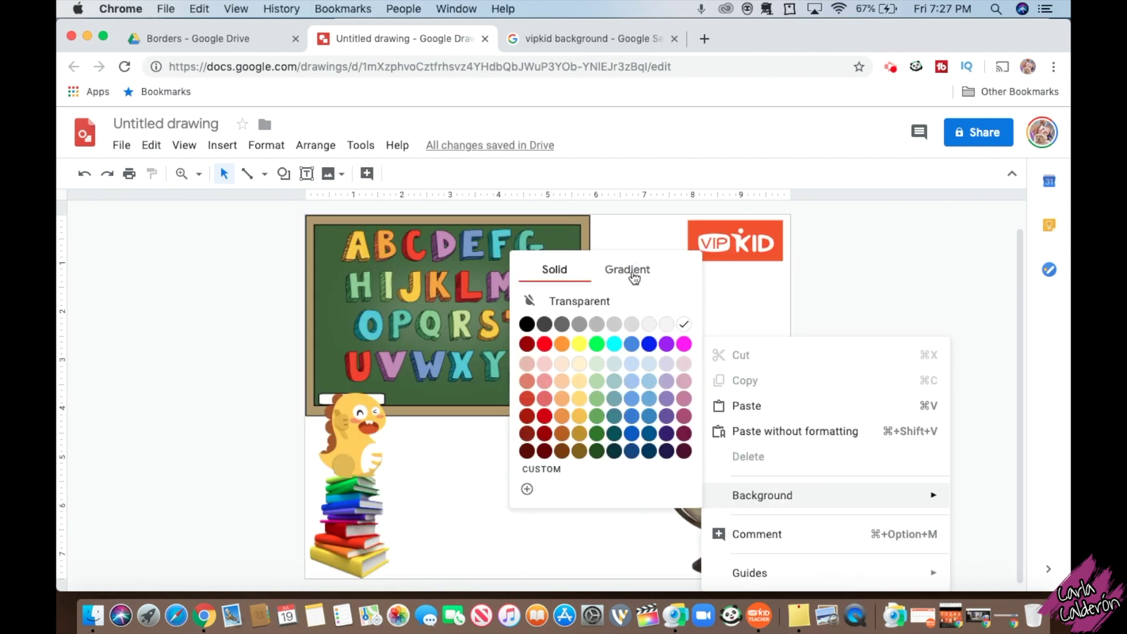
# Apply a light-blue radial gradient as the drawing background.
pyautogui.click(628, 270)
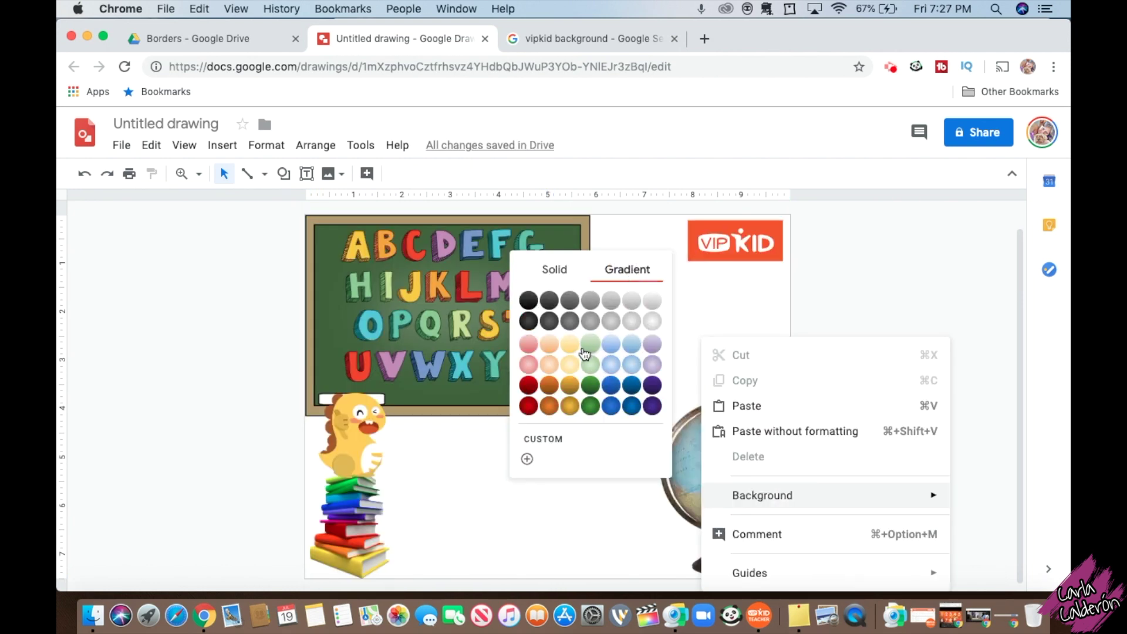
pyautogui.click(611, 344)
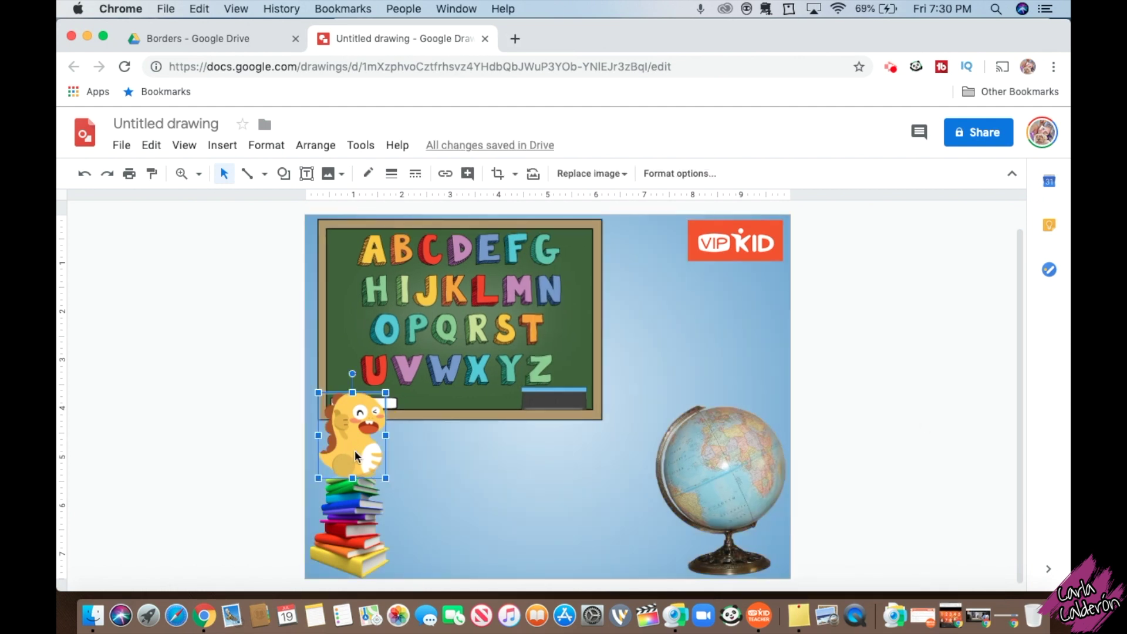
pyautogui.keyDown('shift'); pyautogui.click(358, 502); pyautogui.keyUp('shift')
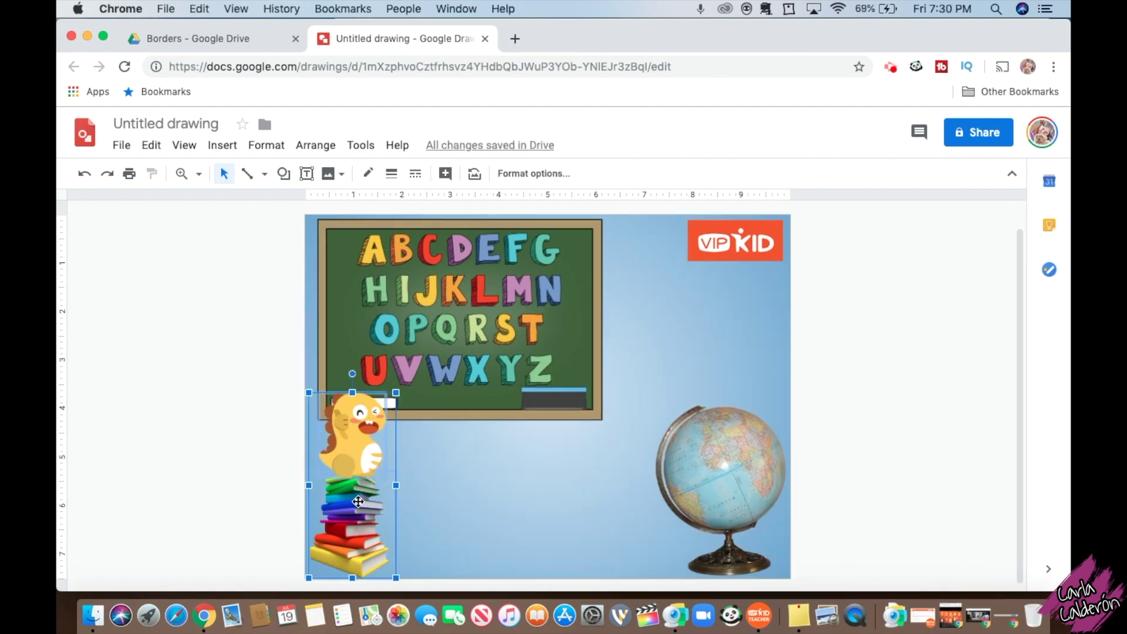
# Select the dinosaur together with its books and nudge them slightly right.
pyautogui.click(351, 425)
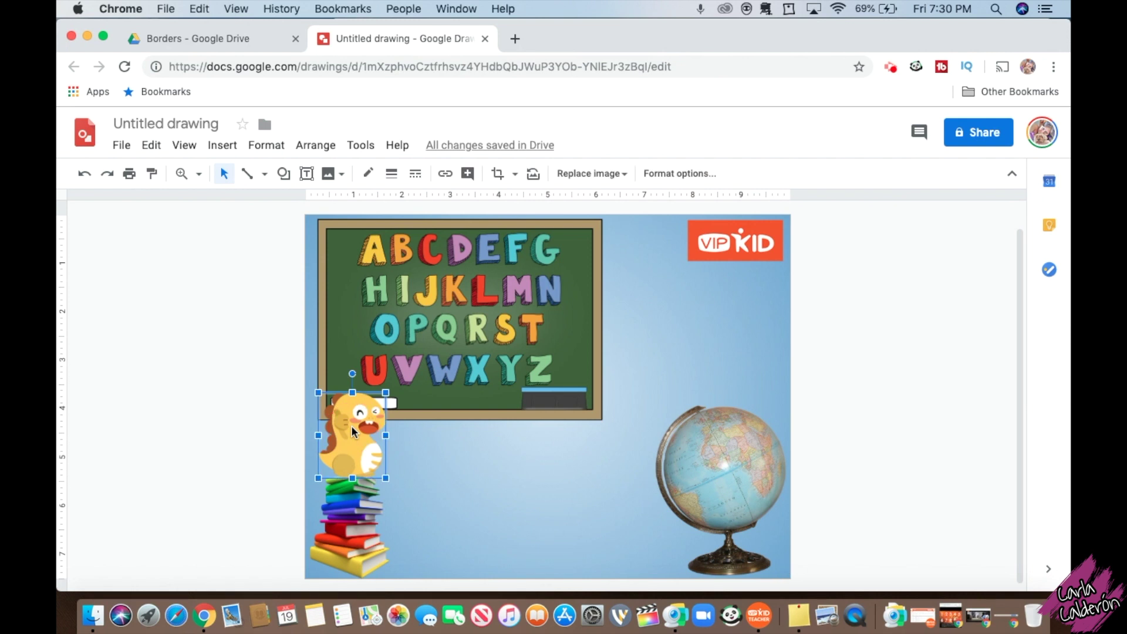
pyautogui.keyDown('shift'); pyautogui.click(356, 516); pyautogui.keyUp('shift')
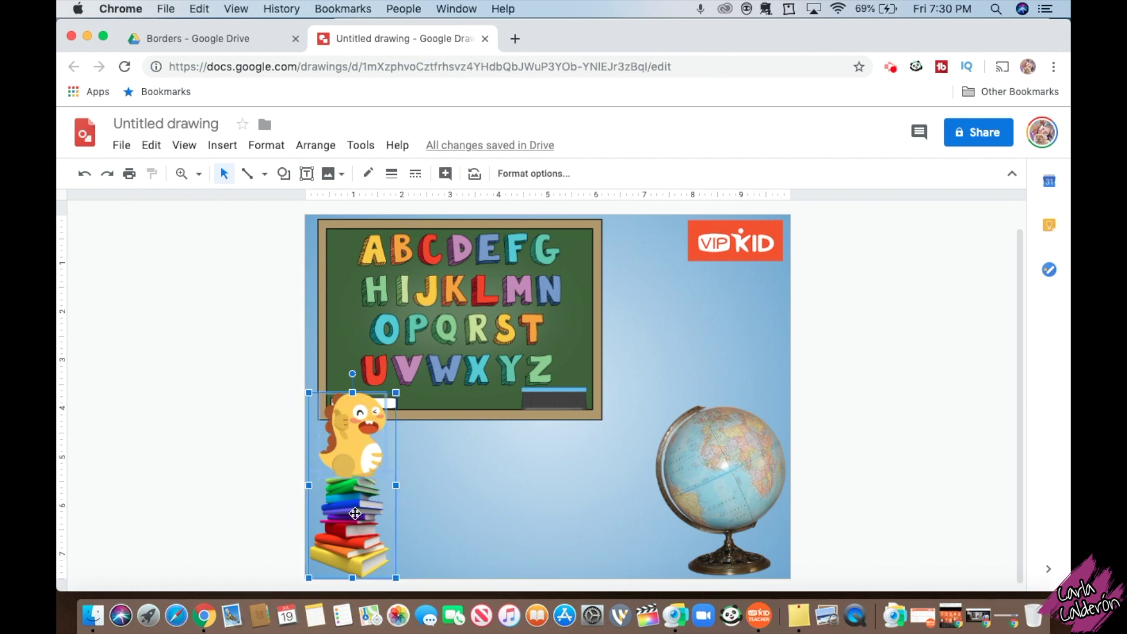
pyautogui.click(819, 487)
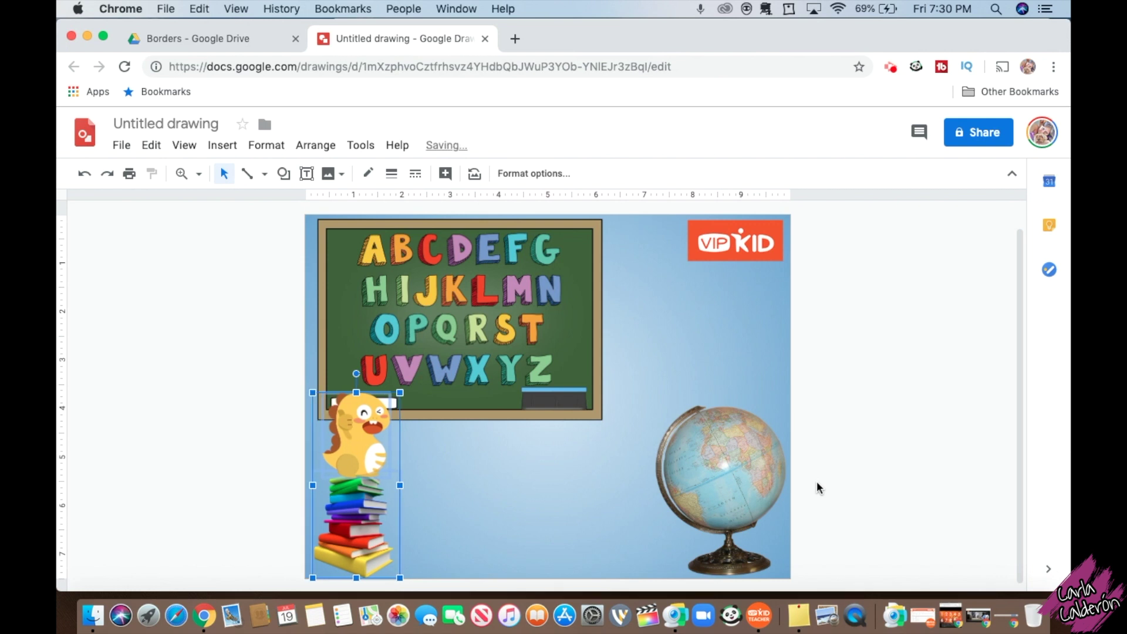
pyautogui.click(222, 145)
pyautogui.click(309, 327)
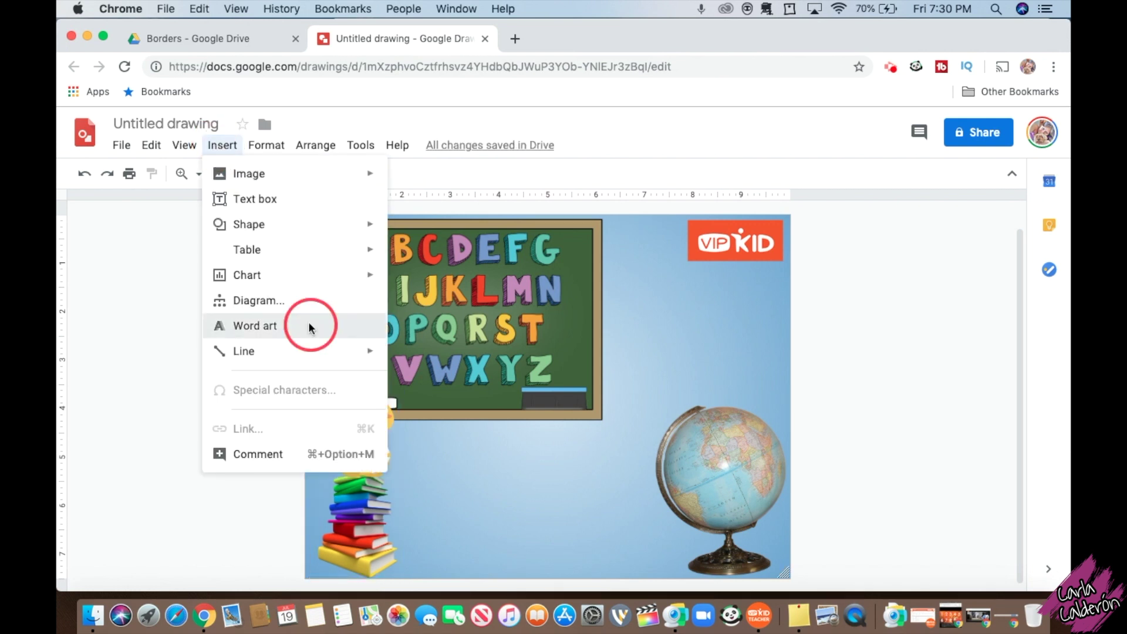
# Make a one-line 'Teacher' word art, then delete it.
pyautogui.write('Teache')
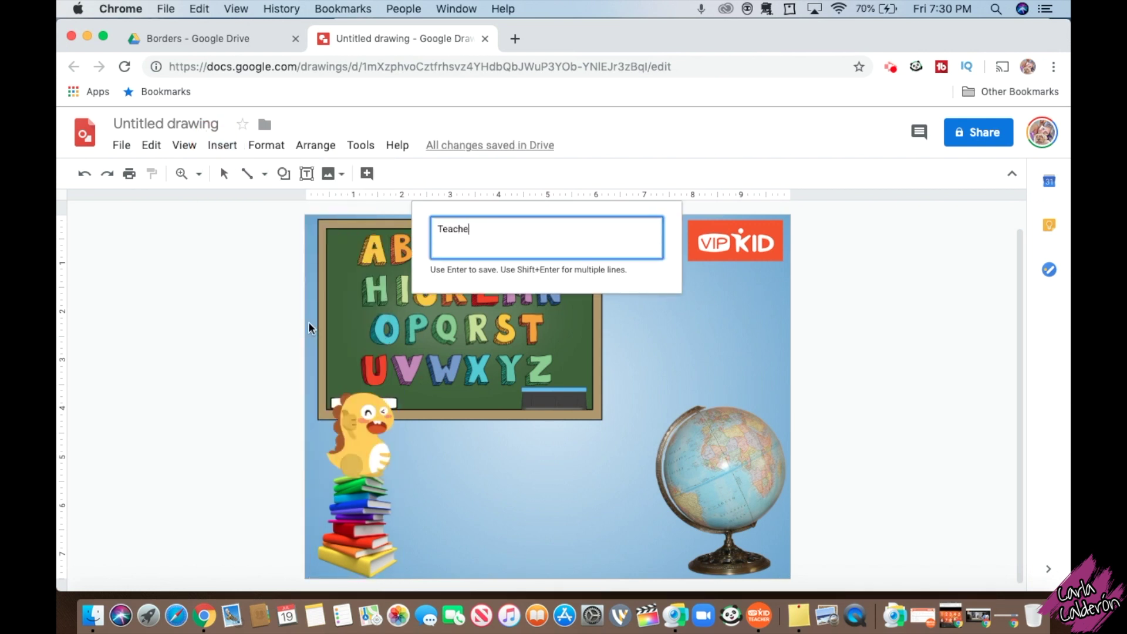
pyautogui.write('r')
pyautogui.hotkey('shift', 'Return')
pyautogui.write('Carla')
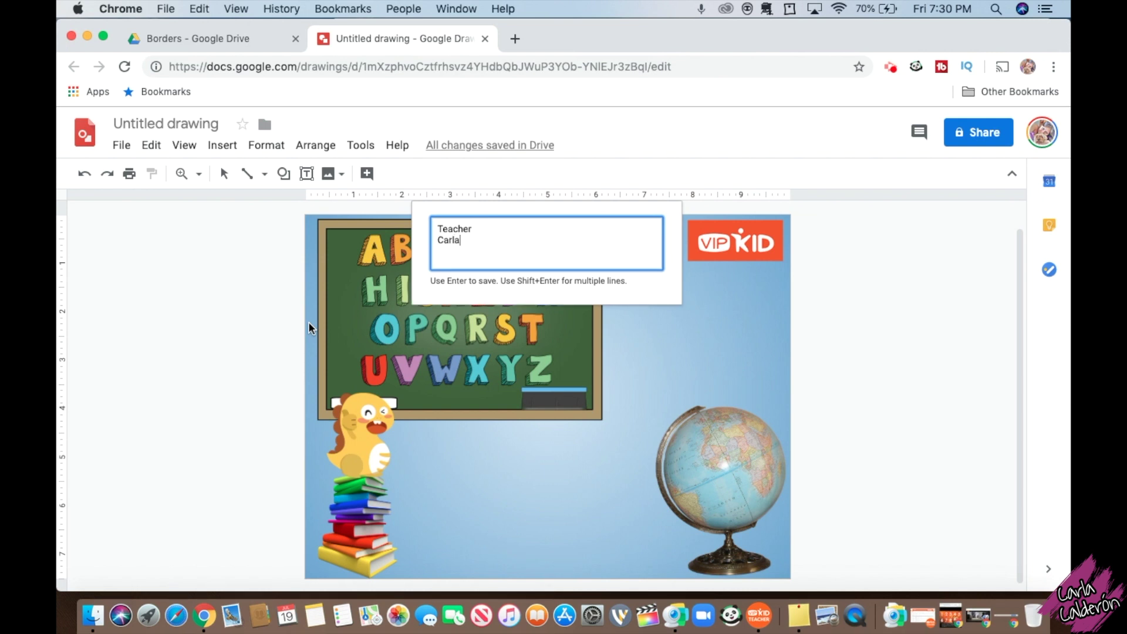
pyautogui.press('BackSpace')
pyautogui.press('BackSpace')
pyautogui.press('BackSpace')
pyautogui.press('BackSpace')
pyautogui.press('BackSpace')
pyautogui.press('BackSpace')
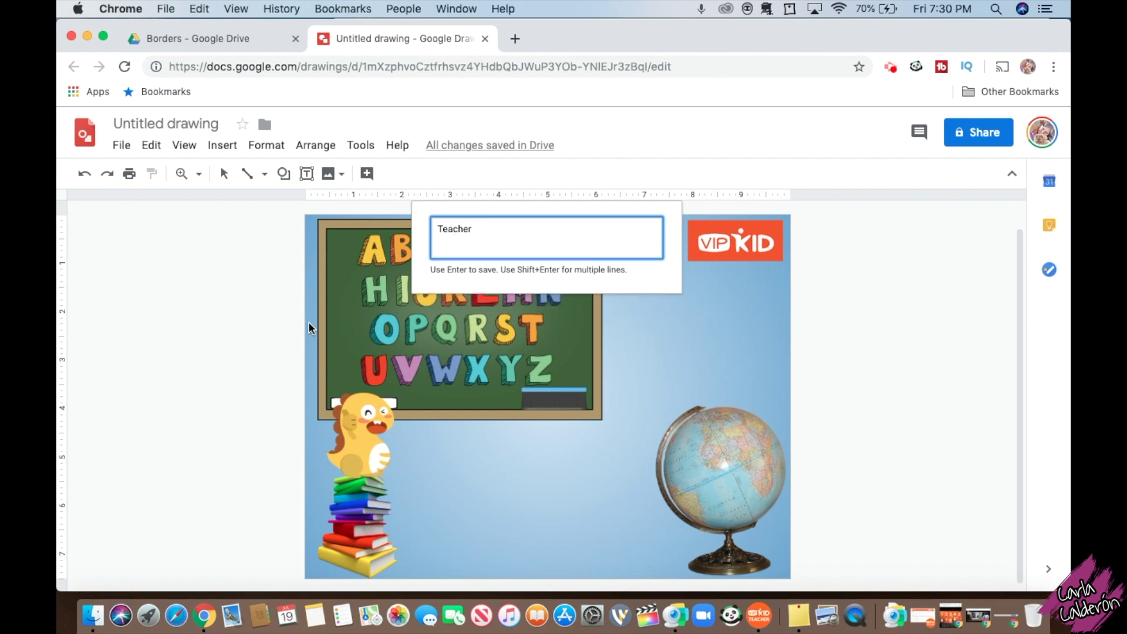
pyautogui.press('Return')
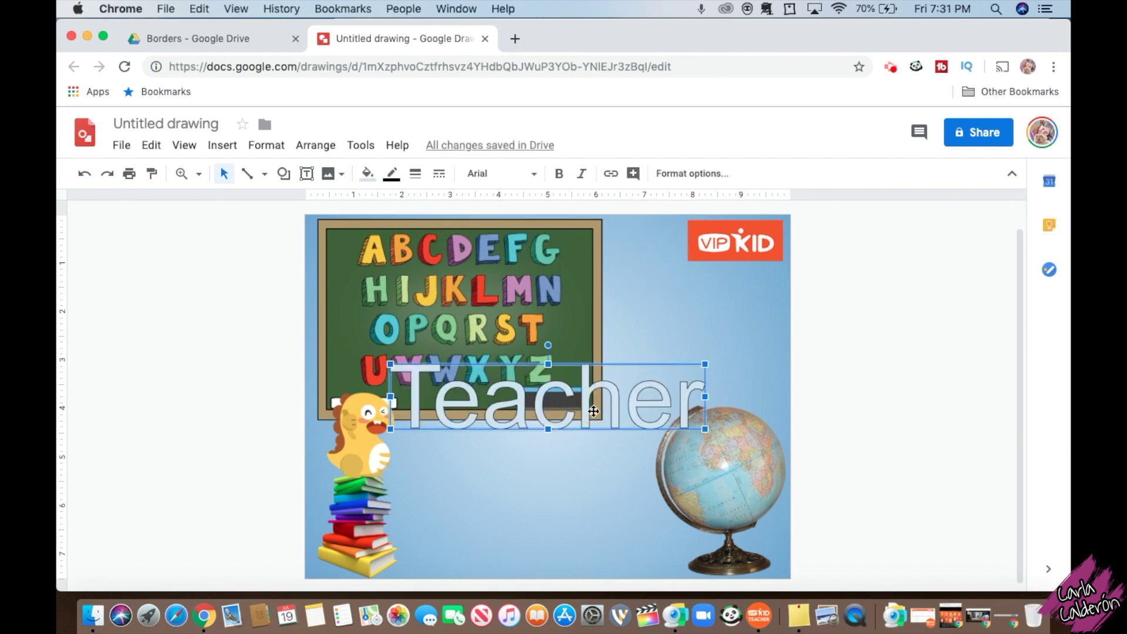
pyautogui.press('Delete')
# Insert two-line 'Teacher' / 'Carla' word art and place it beside the chalkboard.
pyautogui.click(221, 145)
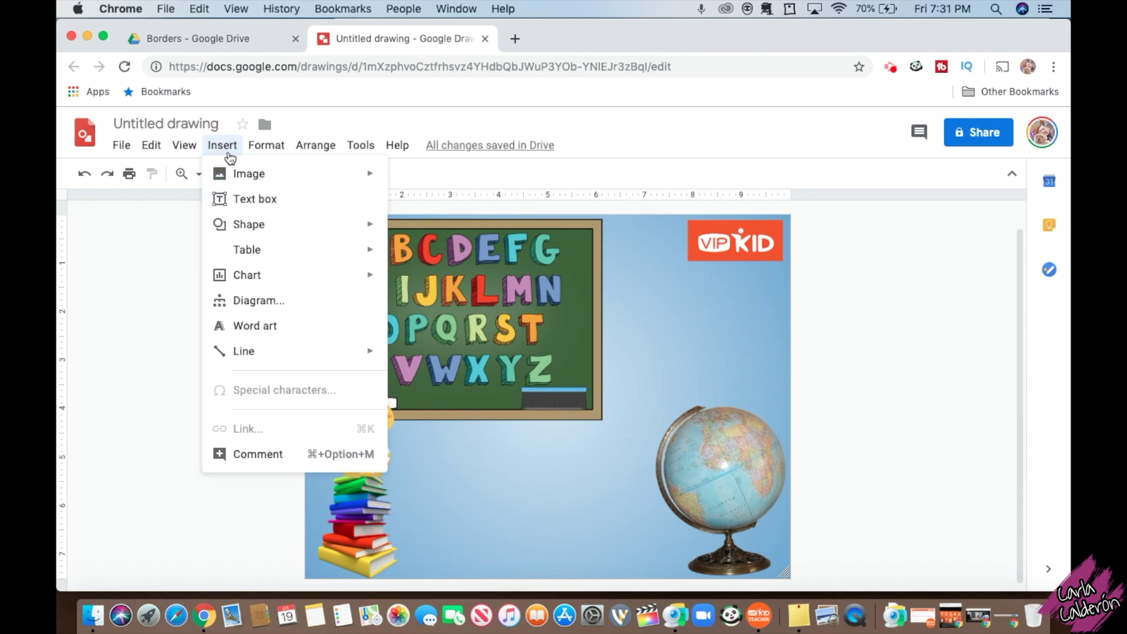
pyautogui.click(292, 323)
pyautogui.write('Teacher')
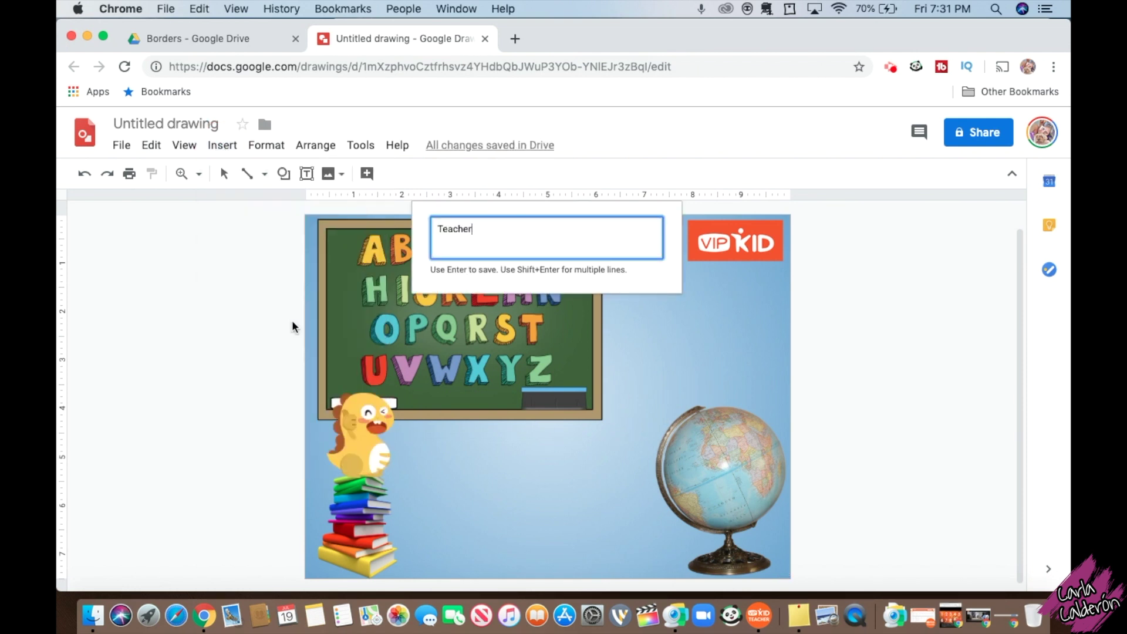
pyautogui.hotkey('shift', 'Return')
pyautogui.write('Carla')
pyautogui.press('Return')
pyautogui.click(785, 394)
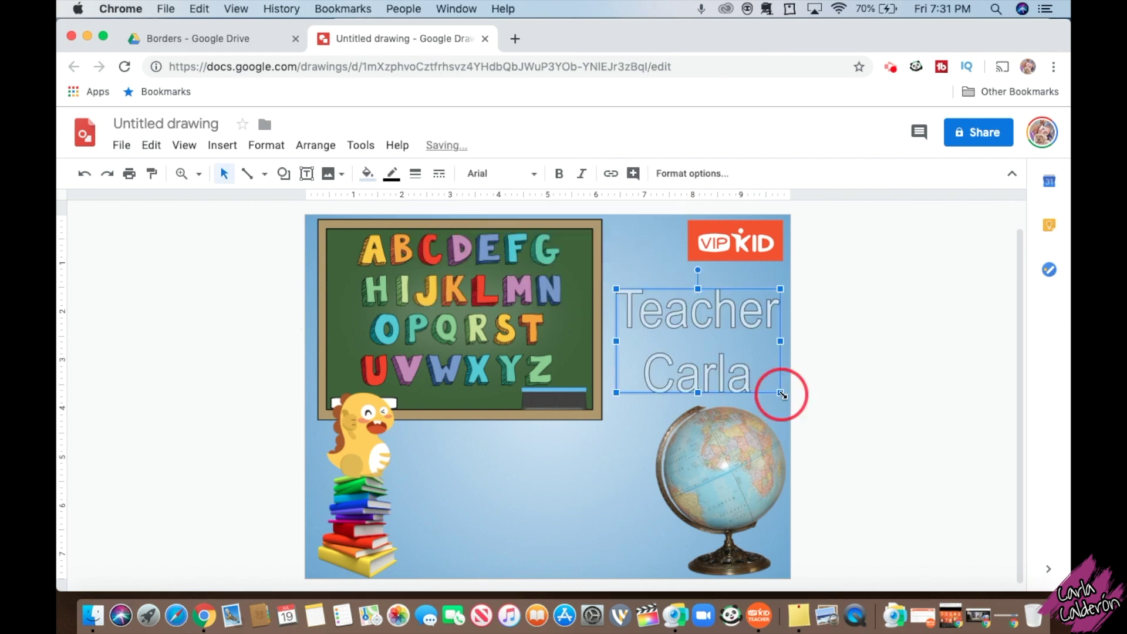
pyautogui.click(728, 360)
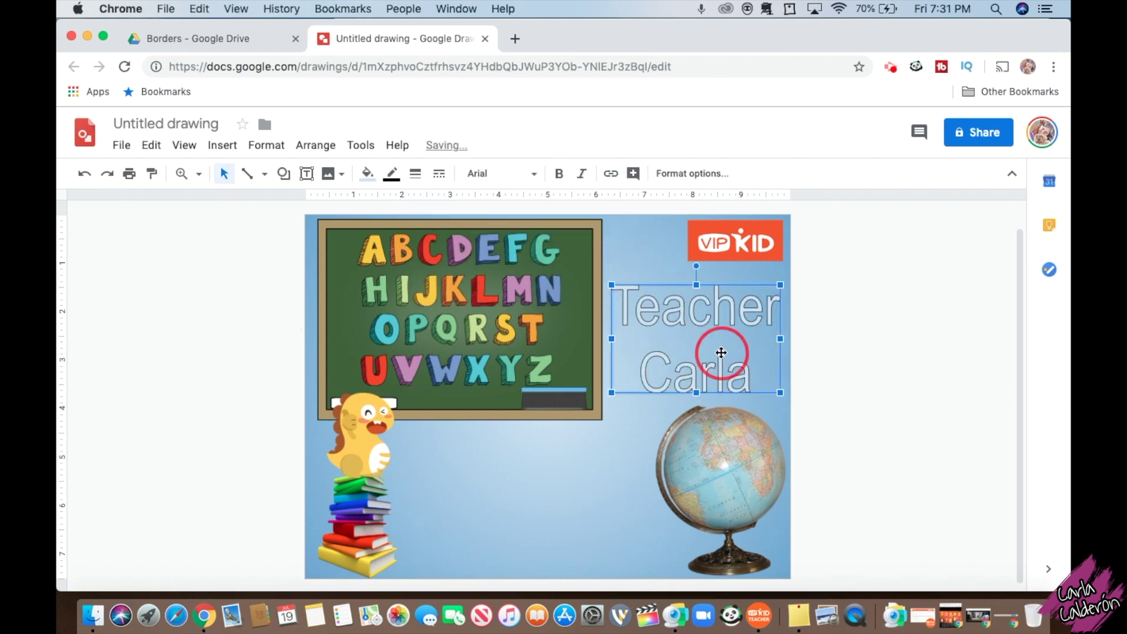
# Set the word art font to Comic Sans MS with a 4px outline.
pyautogui.click(503, 174)
pyautogui.click(505, 240)
pyautogui.click(494, 175)
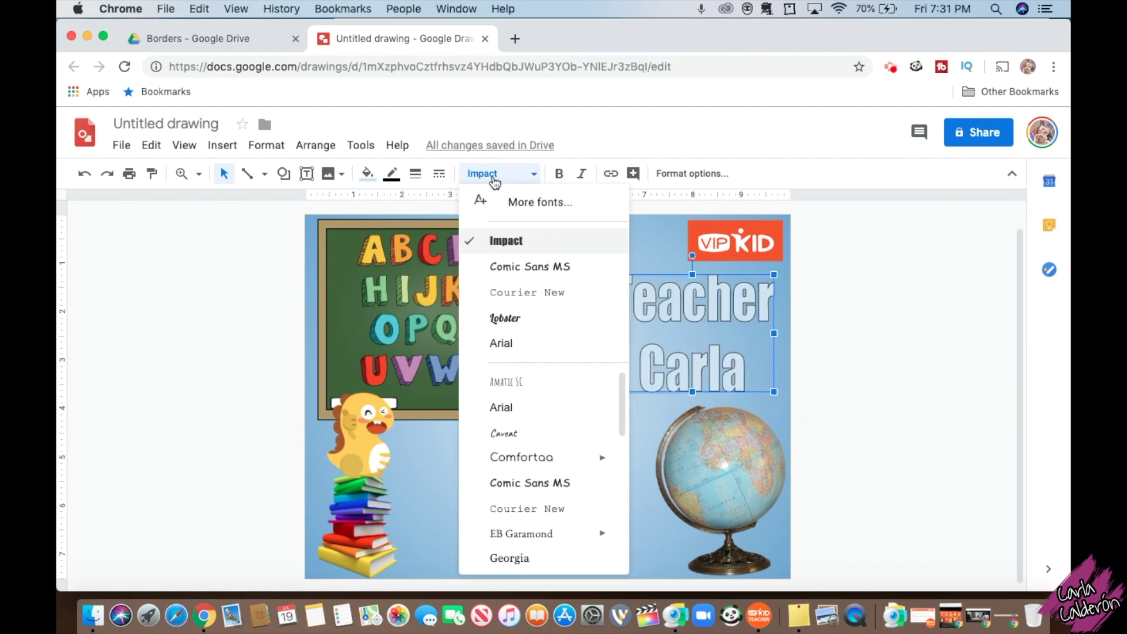
pyautogui.click(533, 265)
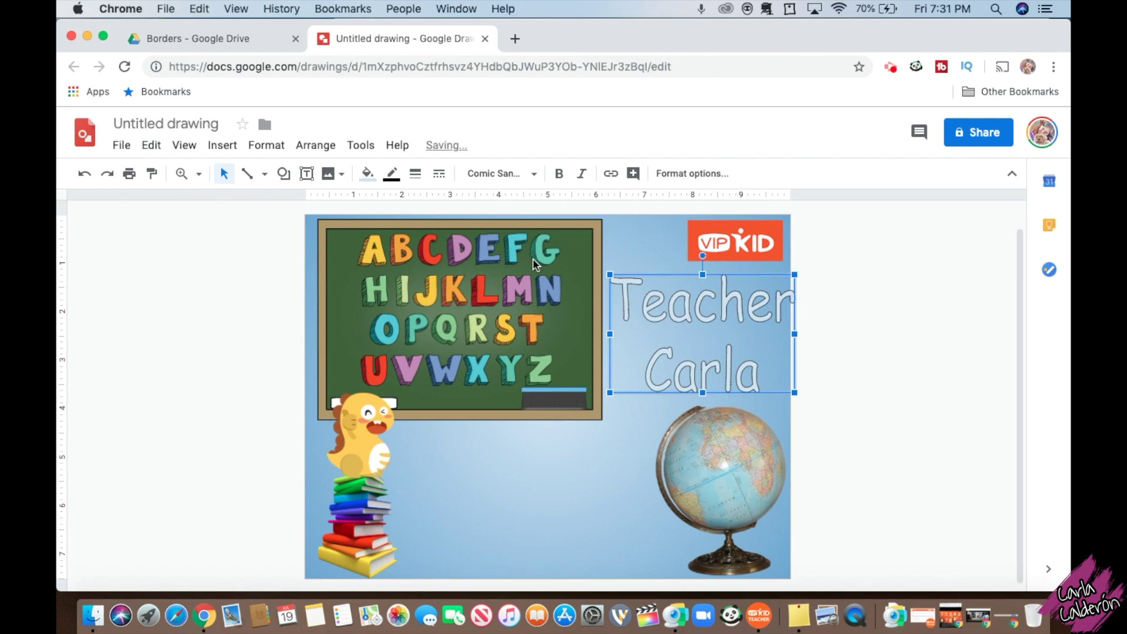
pyautogui.click(416, 178)
pyautogui.click(431, 279)
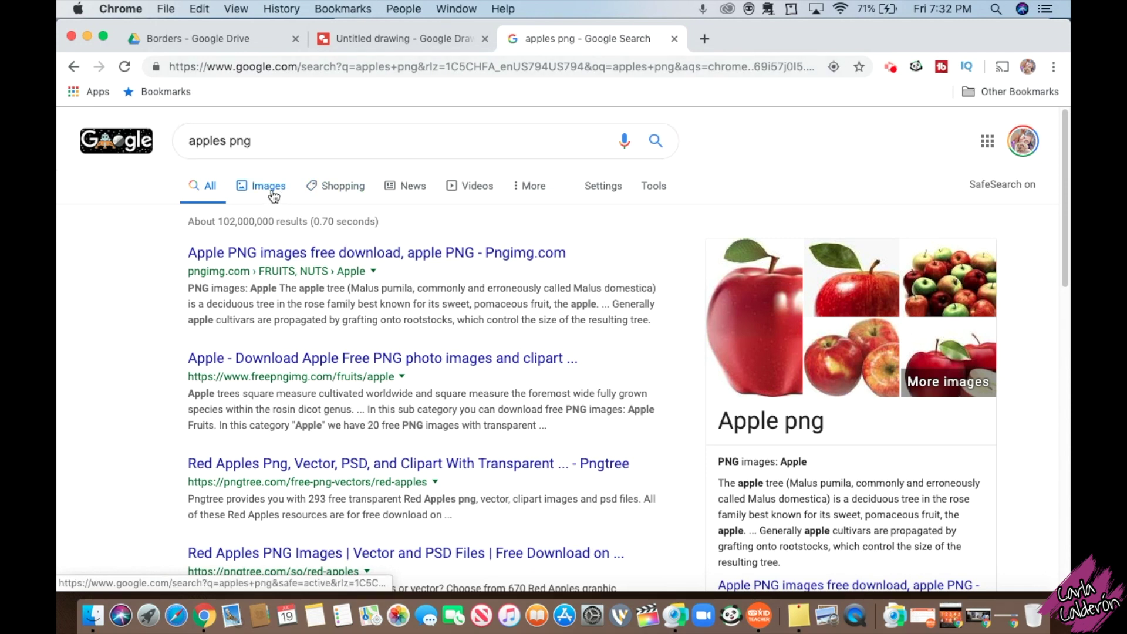
pyautogui.click(271, 191)
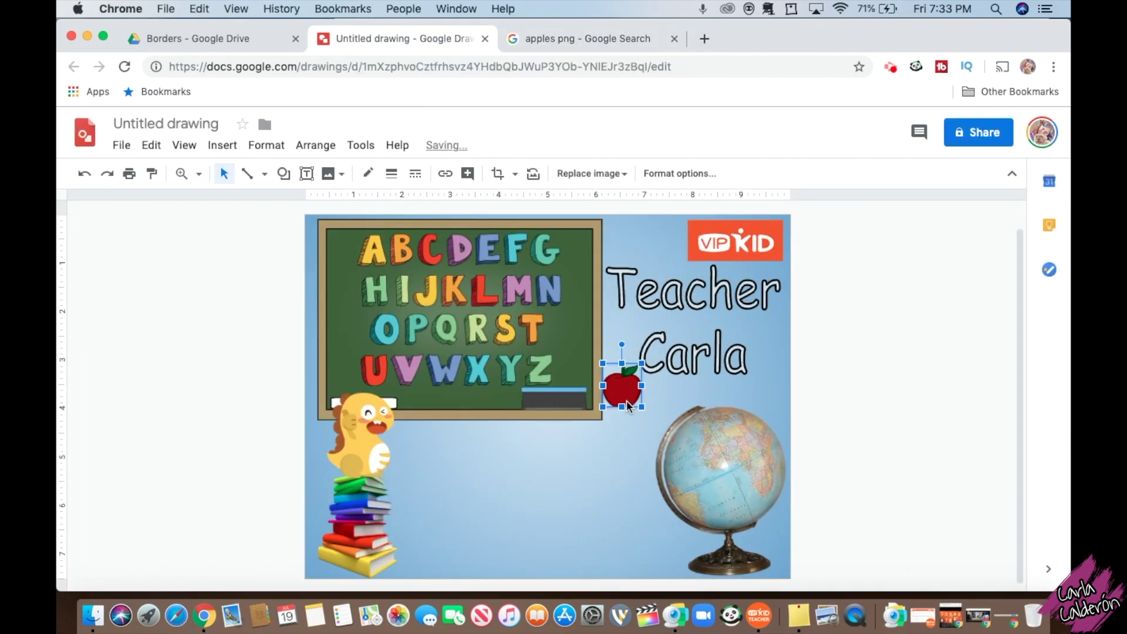
# Position the apple just below Carla, then copy and paste a second apple.
pyautogui.moveTo(627, 405); pyautogui.dragTo(627, 414)
pyautogui.click(851, 422)
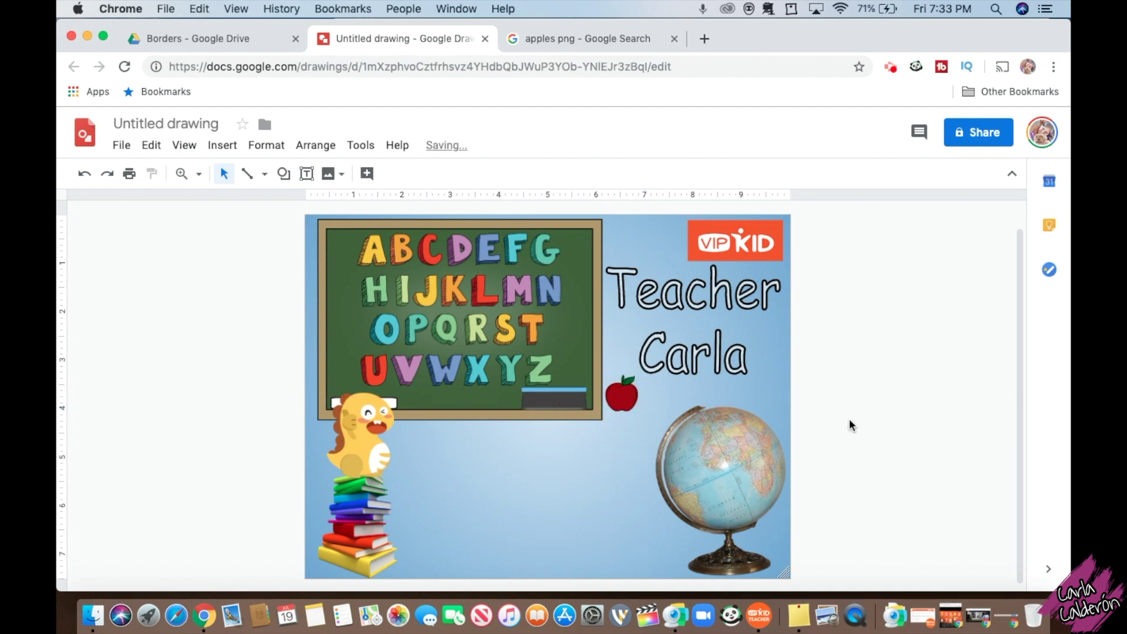
pyautogui.click(622, 397)
pyautogui.click(888, 409)
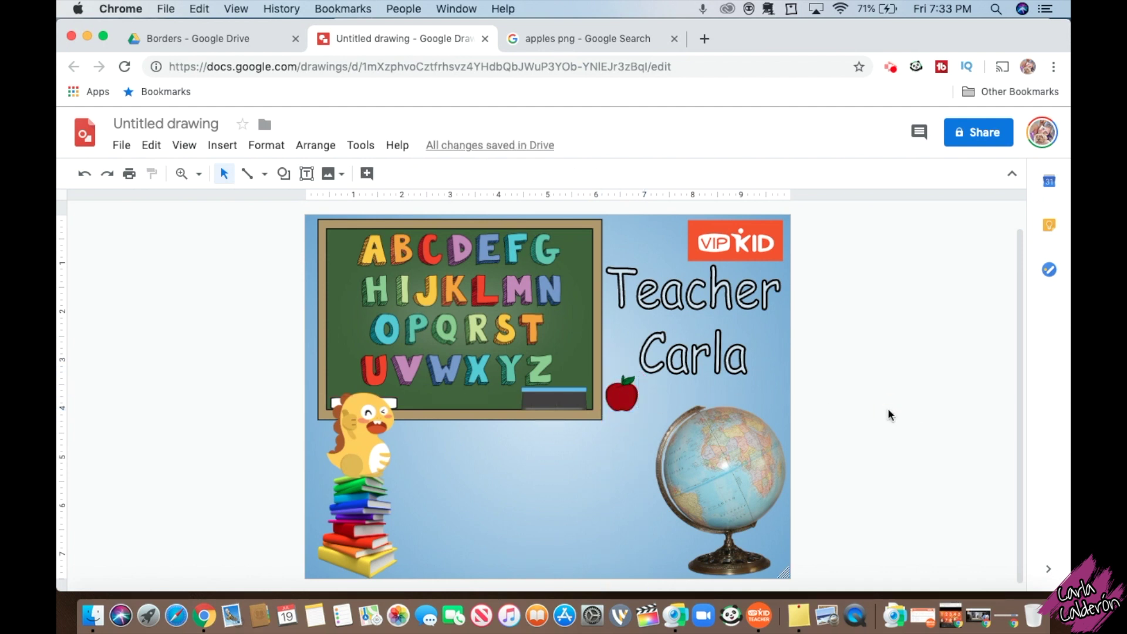
pyautogui.click(619, 400)
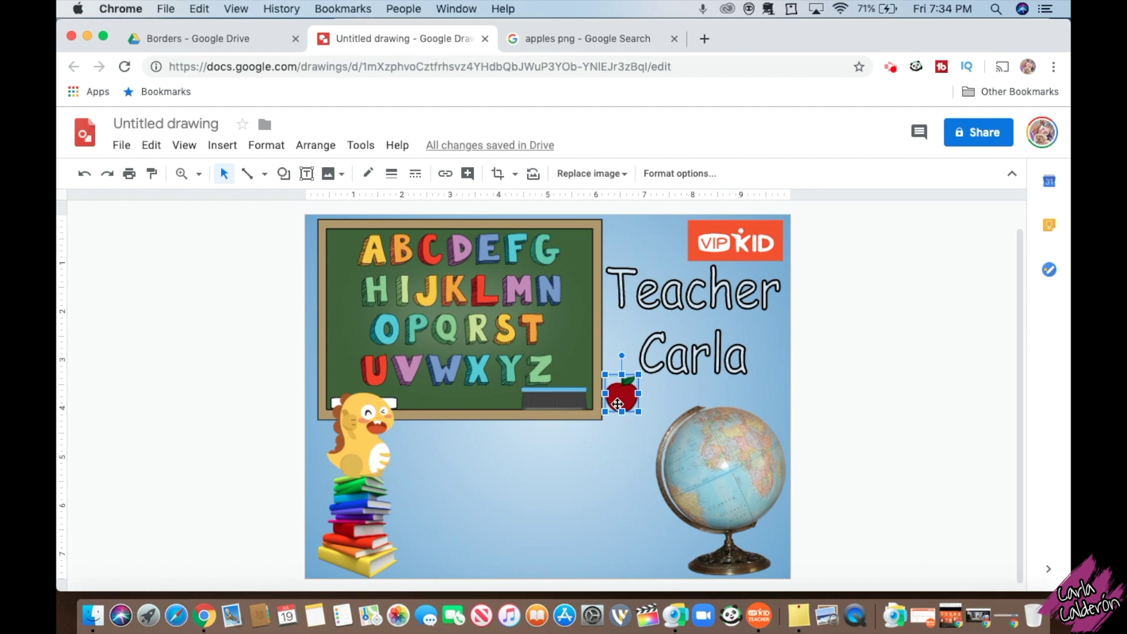
pyautogui.press('super+c')
pyautogui.press('super+v')
# Slide the apple copy beside the first apple and select both apples.
pyautogui.press('Up')
pyautogui.press('Up')
pyautogui.press('Left')
pyautogui.press('Left')
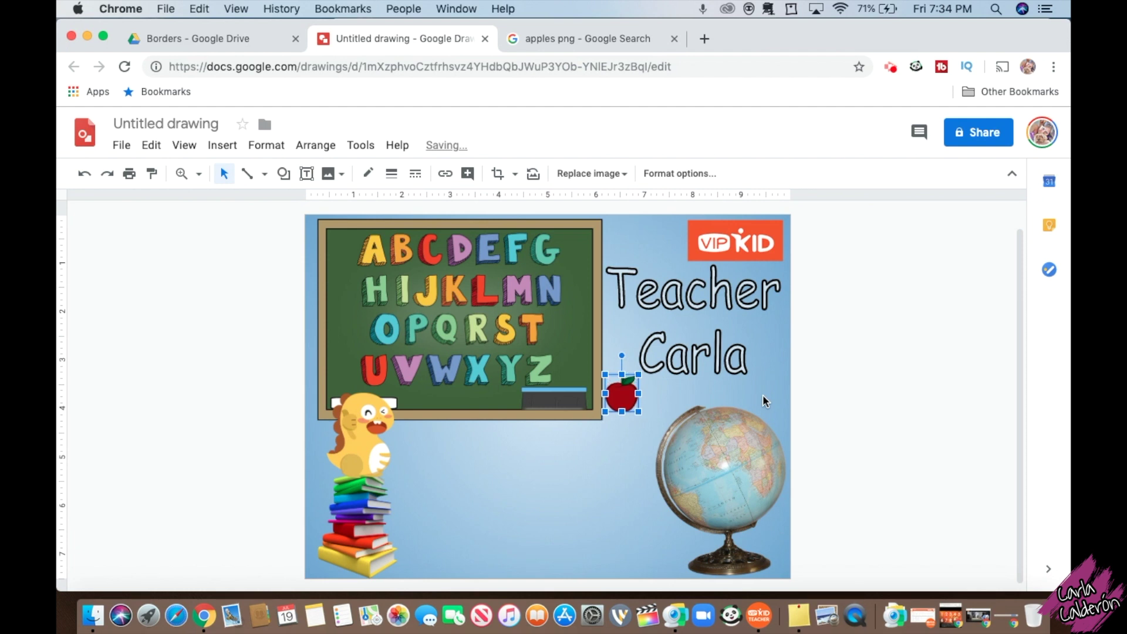
pyautogui.press('Right')
pyautogui.press('Right')
pyautogui.press('Right')
pyautogui.press('Right')
pyautogui.press('Right')
pyautogui.press('Right')
pyautogui.press('Right')
pyautogui.press('Right')
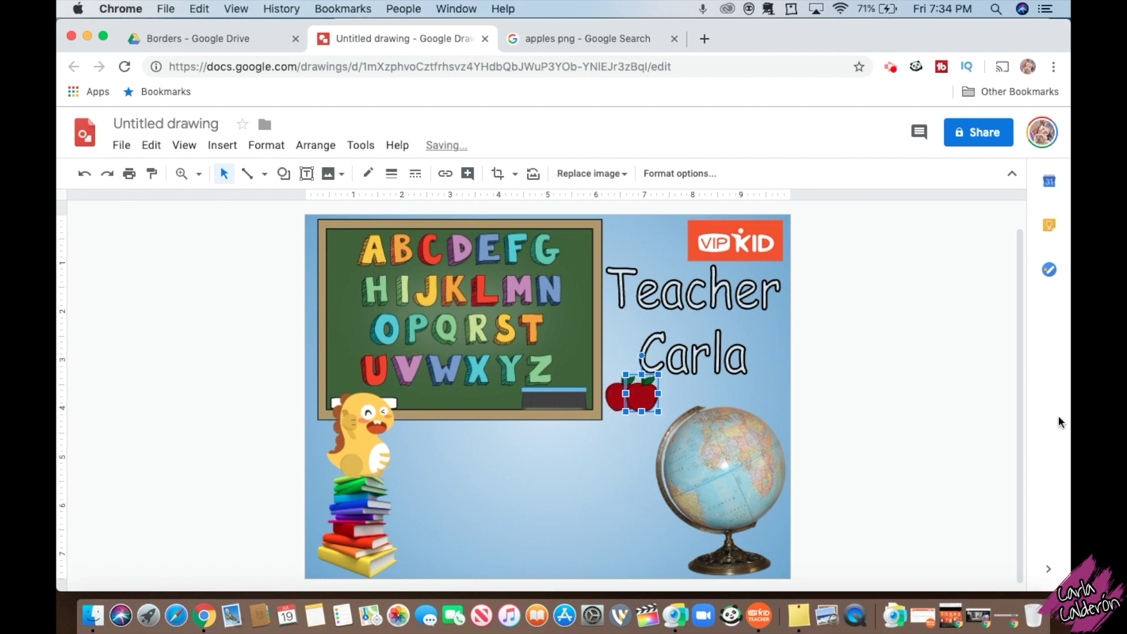
pyautogui.click(624, 401)
pyautogui.keyDown('shift'); pyautogui.click(663, 401); pyautogui.keyUp('shift')
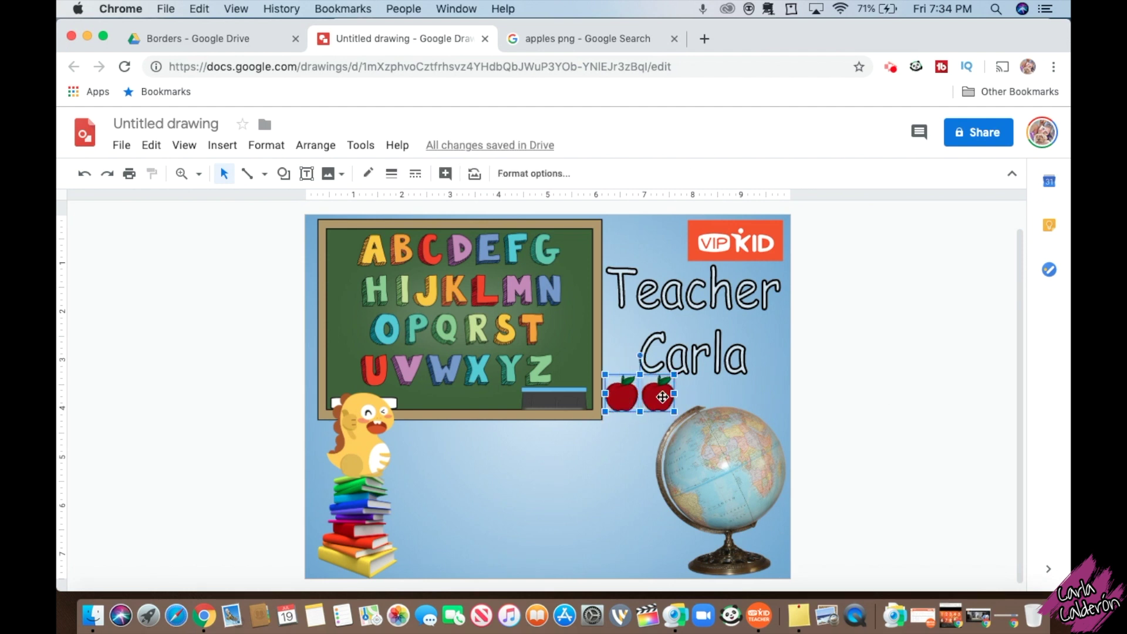
pyautogui.click(827, 408)
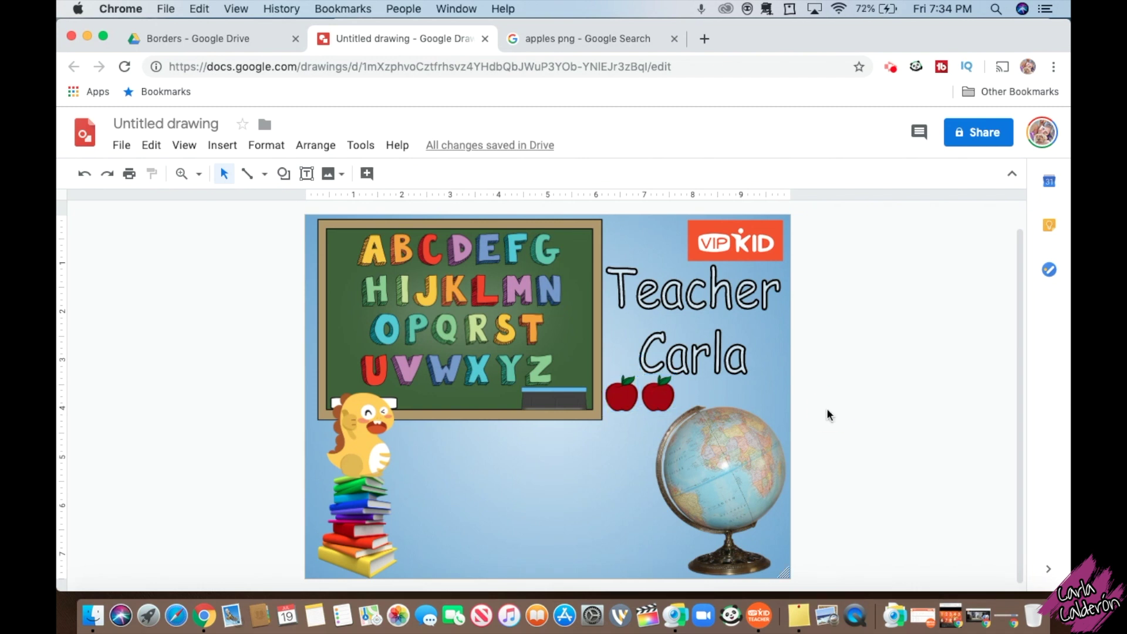
pyautogui.click(618, 391)
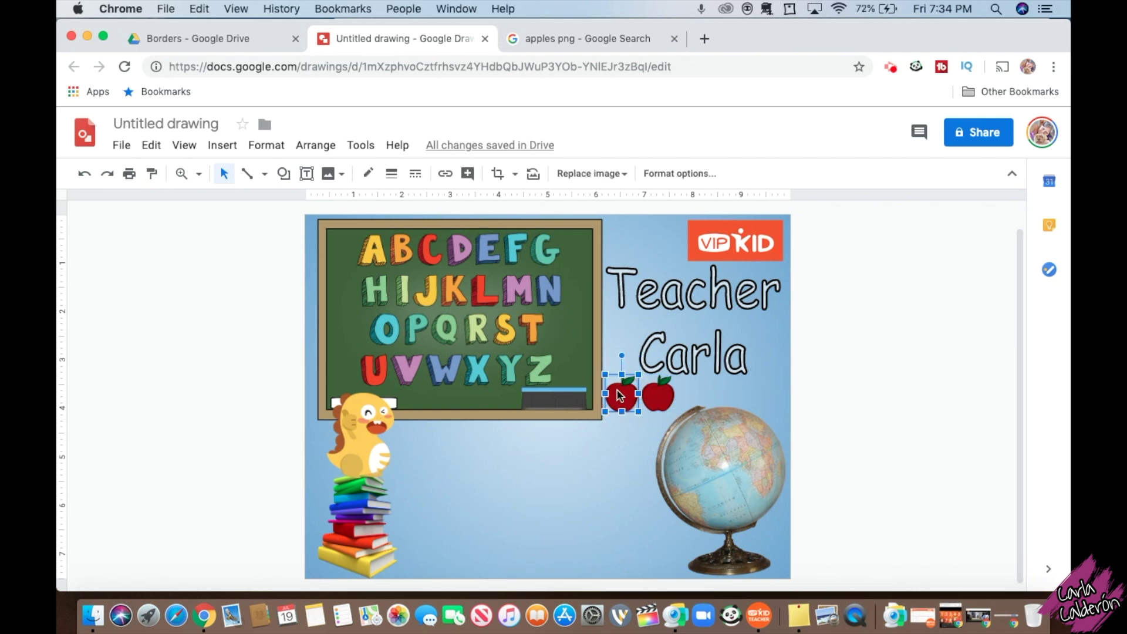
pyautogui.keyDown('shift'); pyautogui.click(657, 396); pyautogui.keyUp('shift')
# Copy and paste the apple pair to extend the row under Teacher Carla.
pyautogui.click(151, 145)
pyautogui.click(170, 267)
pyautogui.press('super+v')
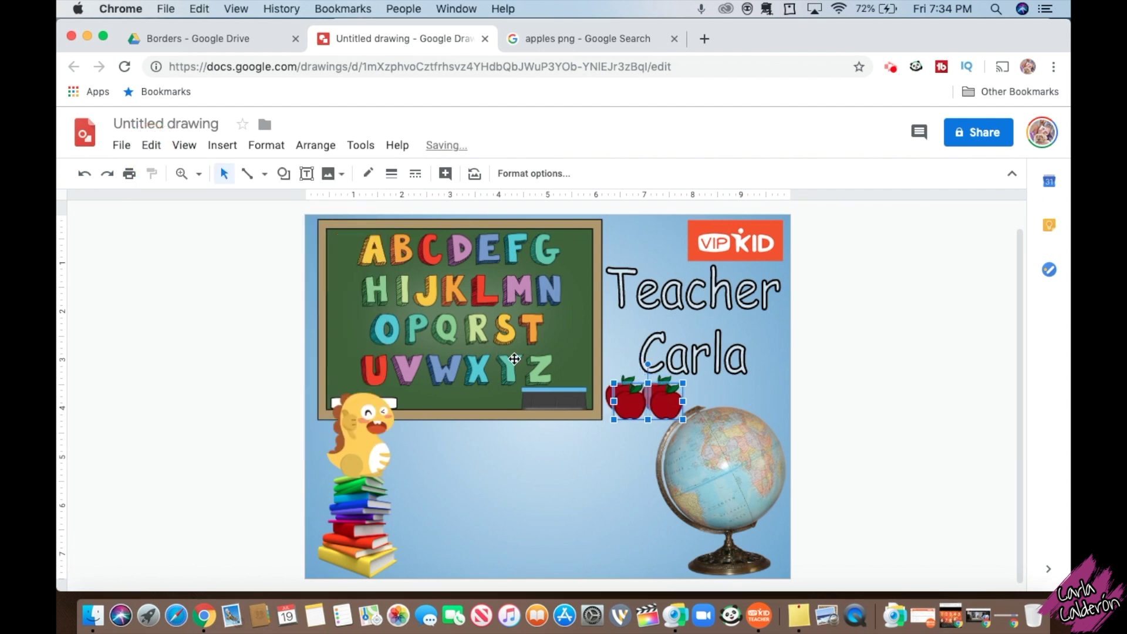
pyautogui.press('Left')
pyautogui.press('Left')
pyautogui.press('Up')
pyautogui.press('Up')
pyautogui.press('Right')
pyautogui.press('Right')
pyautogui.press('Right')
pyautogui.press('Right')
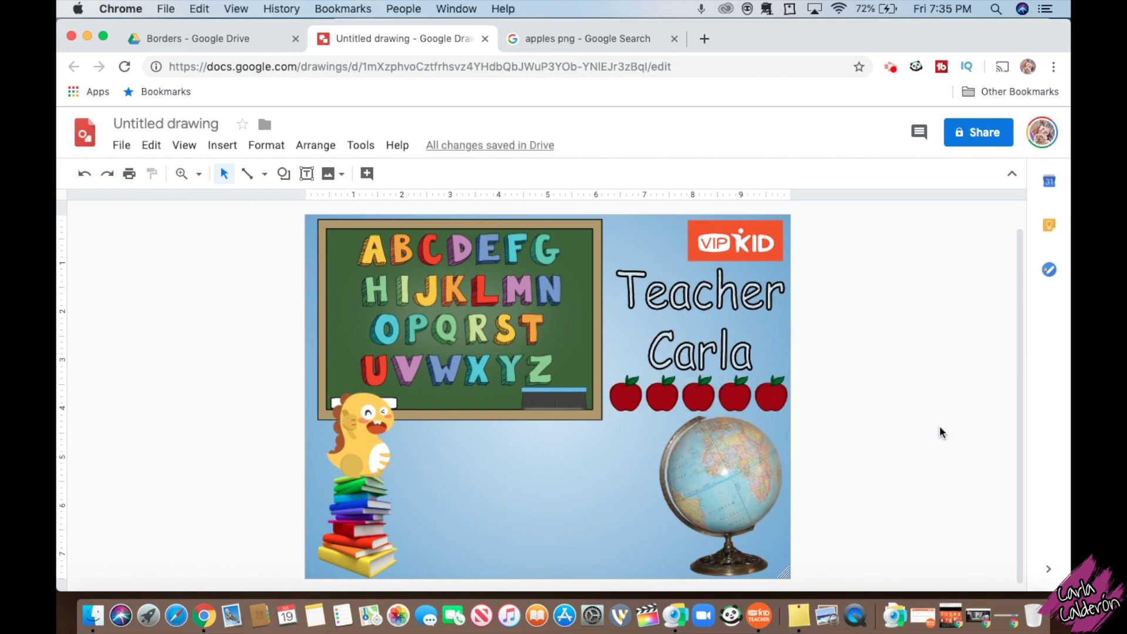
# Rename the drawing to 'Teacher Background 1'.
pyautogui.click(154, 126)
pyautogui.write('Te')
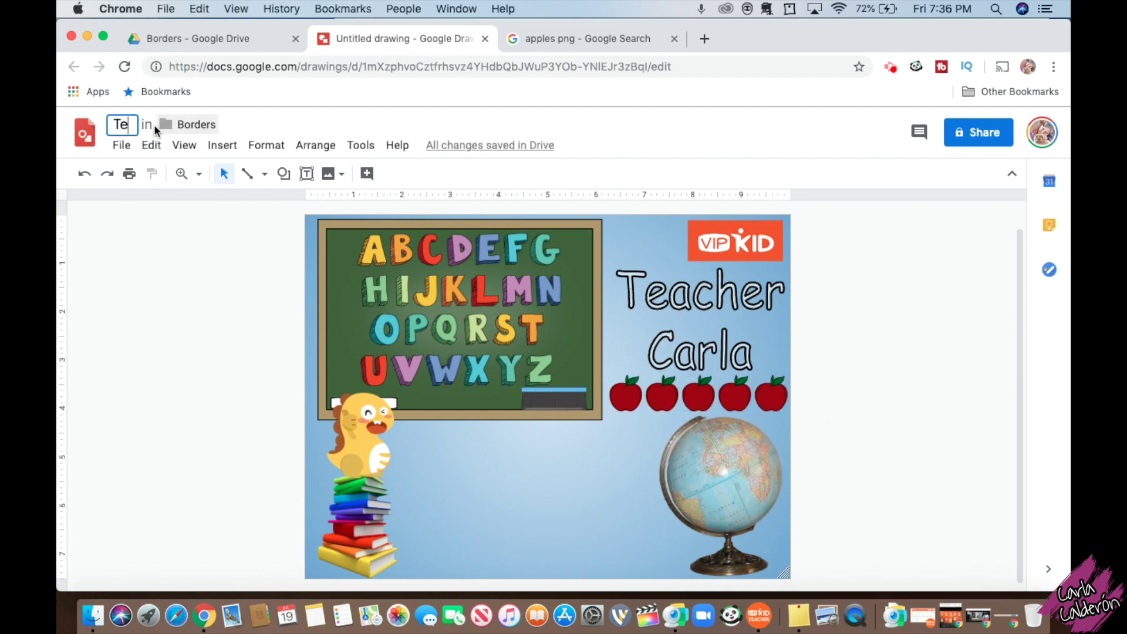
pyautogui.write('acher Background 1')
pyautogui.press('Return')
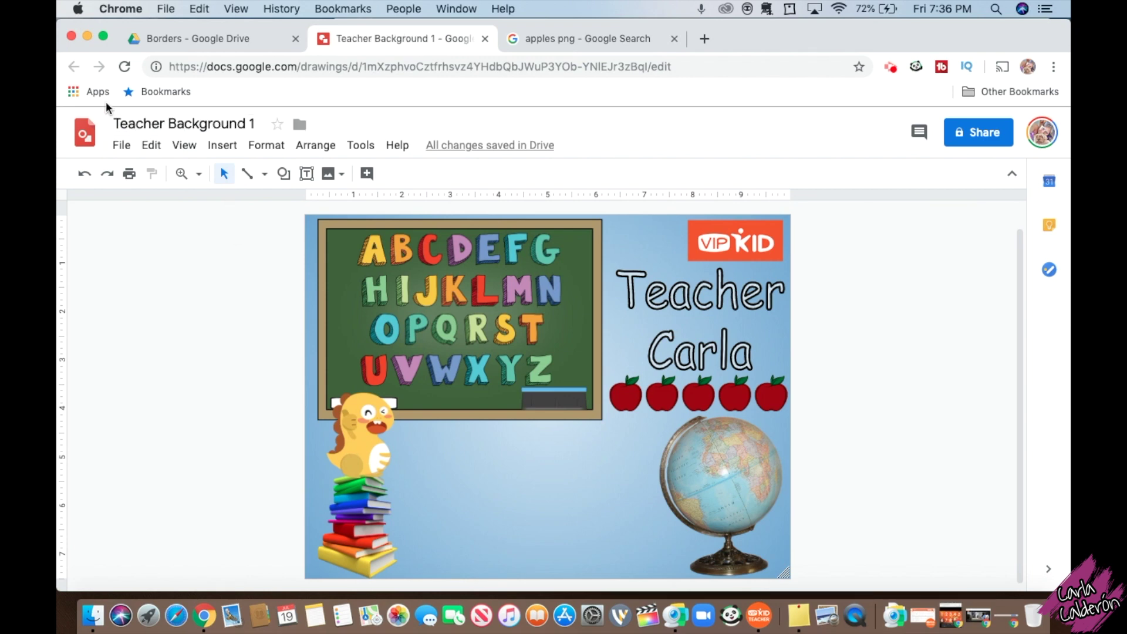
# Download the drawing as a PNG image, then bring up ManyCam and move it left.
pyautogui.click(120, 145)
pyautogui.moveTo(197, 306)
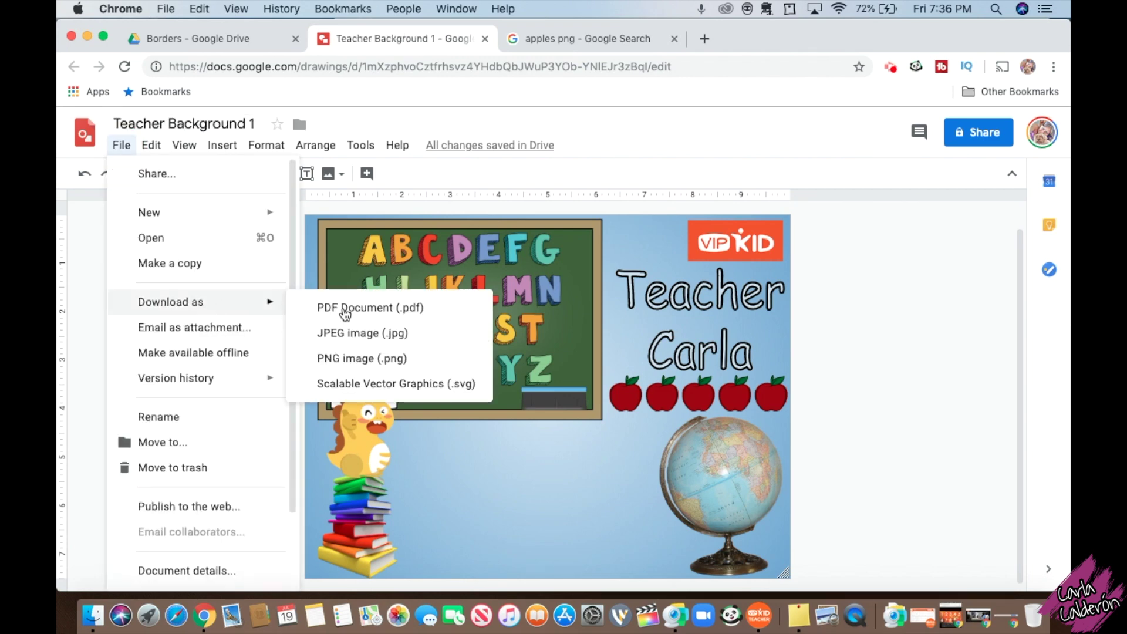
pyautogui.click(386, 358)
pyautogui.click(672, 597)
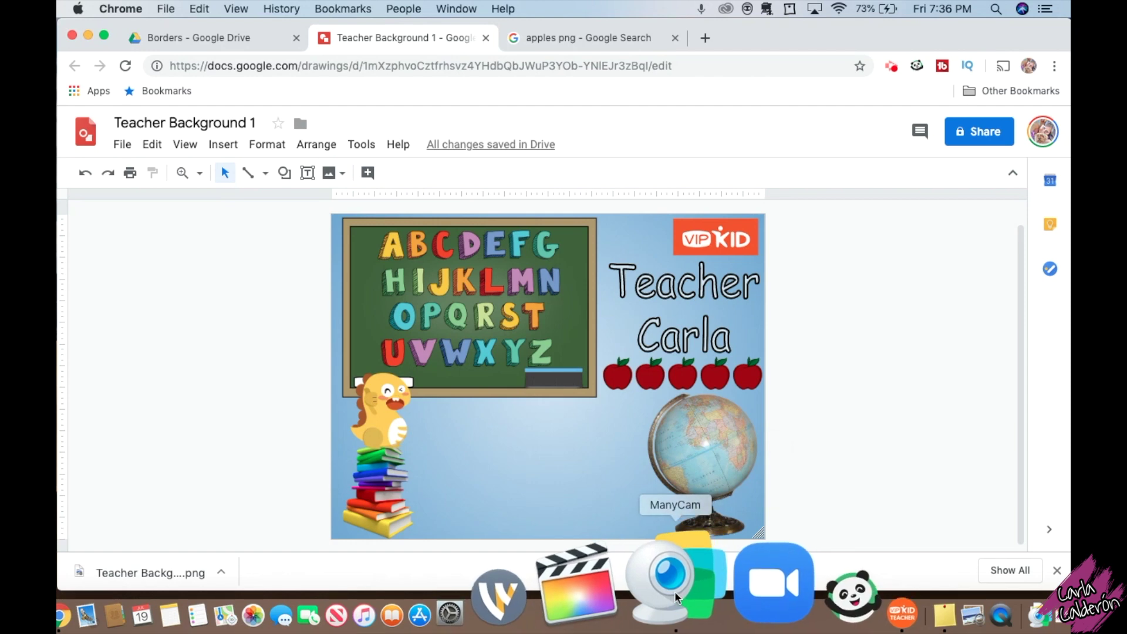
pyautogui.moveTo(663, 29); pyautogui.dragTo(570, 30)
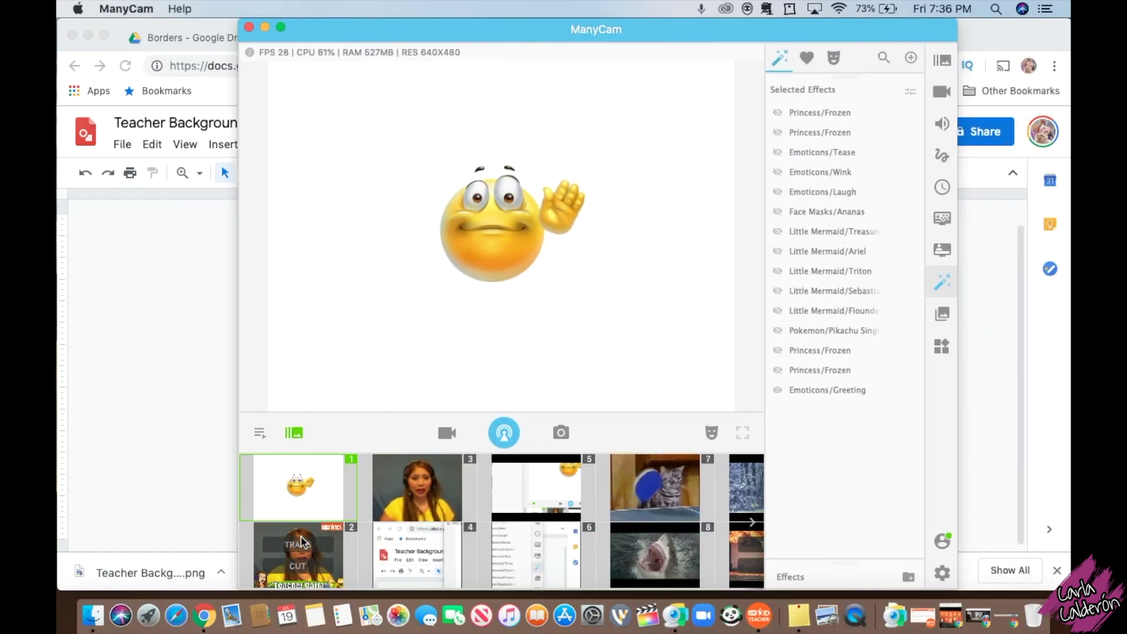
# Show the webcam feed in the main preview and switch Chroma Key on.
pyautogui.click(302, 549)
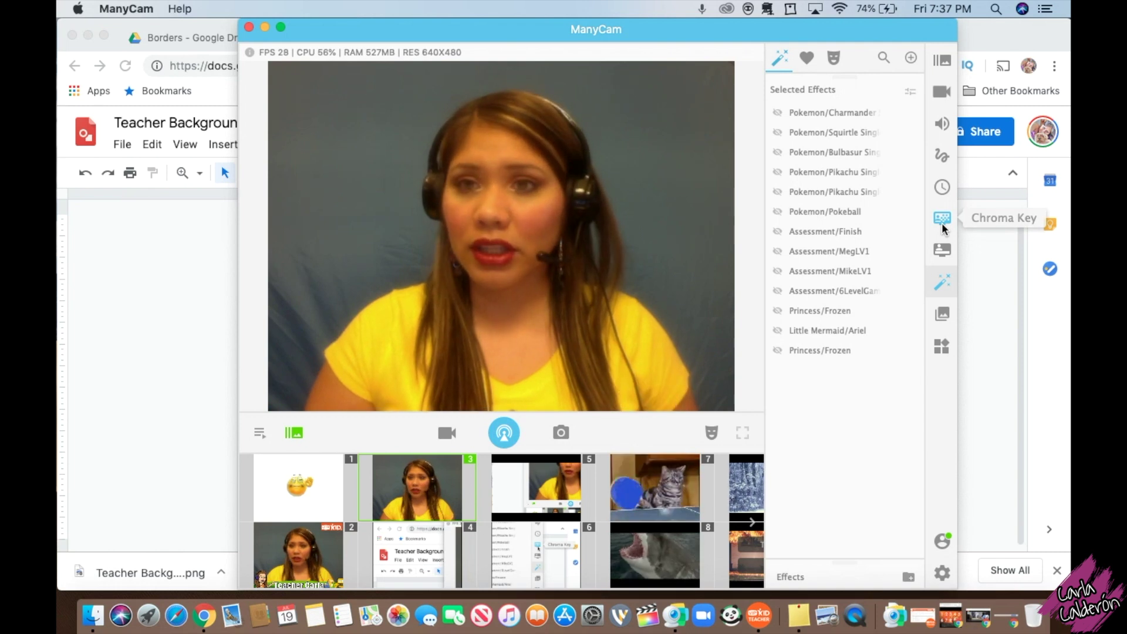
pyautogui.click(942, 220)
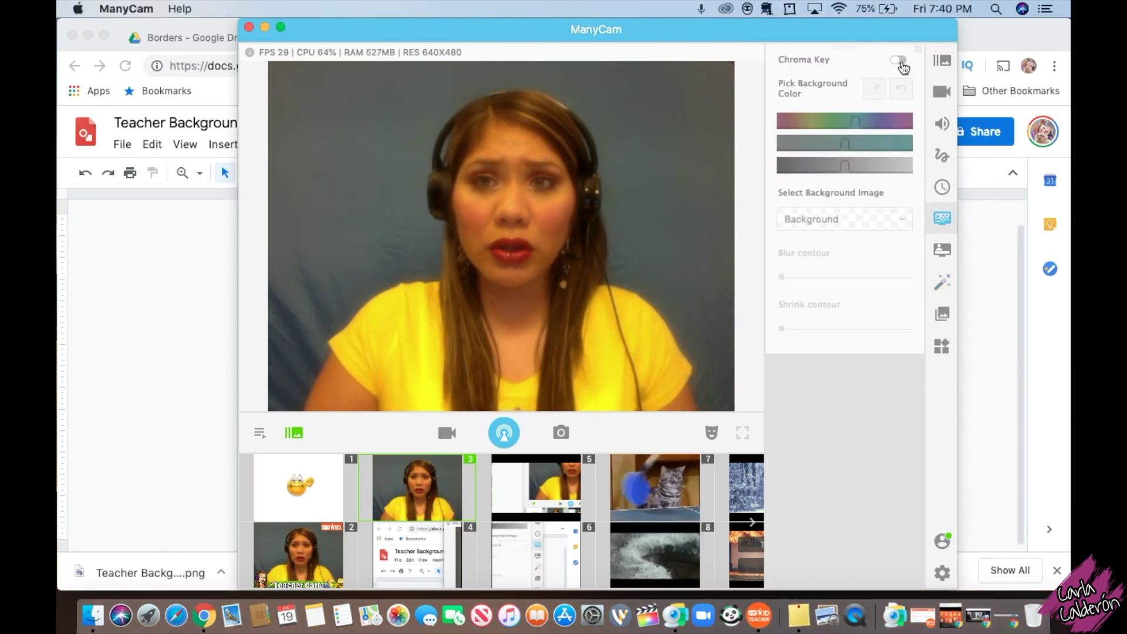
pyautogui.click(899, 60)
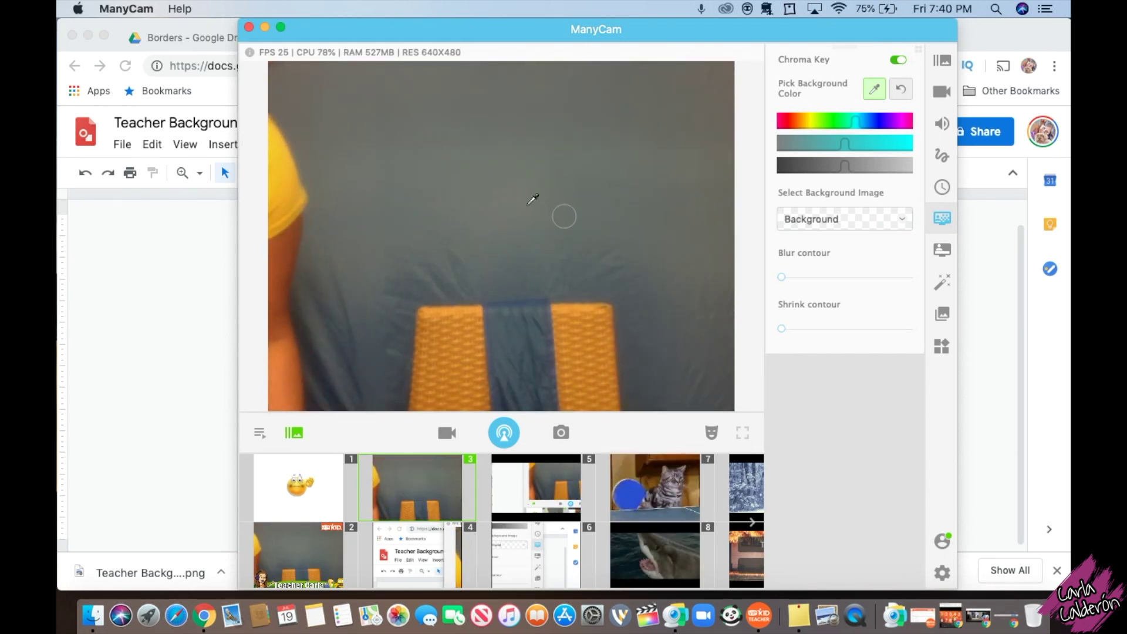
# Eyedrop the grey backdrop at six spots until it keys out to near-solid black.
pyautogui.click(506, 142)
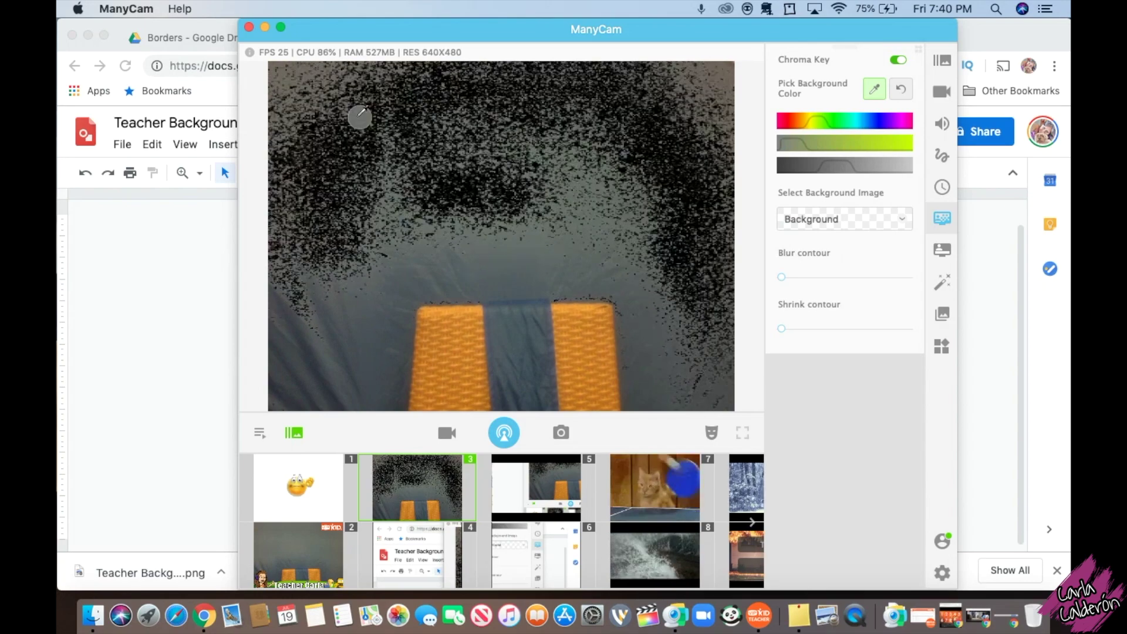
pyautogui.click(275, 73)
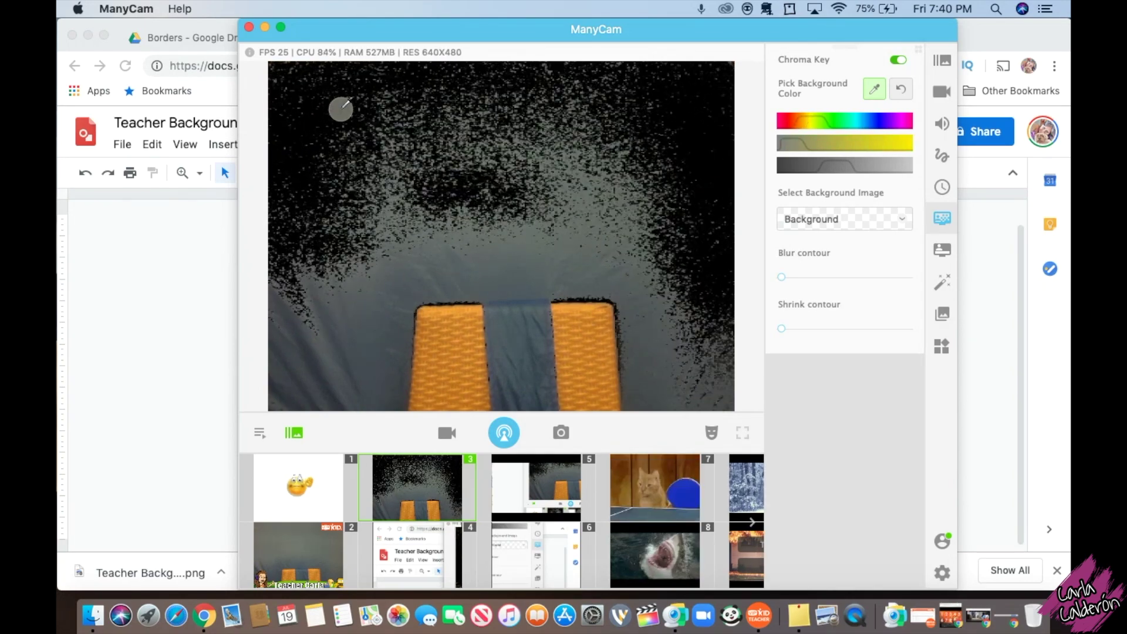
pyautogui.click(538, 164)
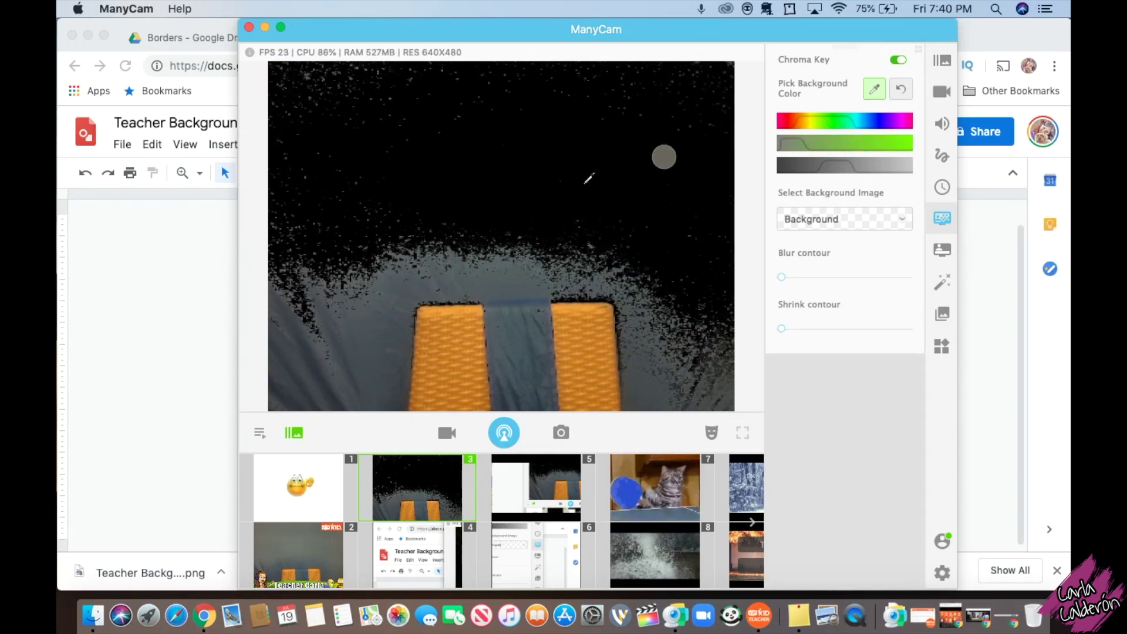
pyautogui.click(319, 327)
pyautogui.click(653, 247)
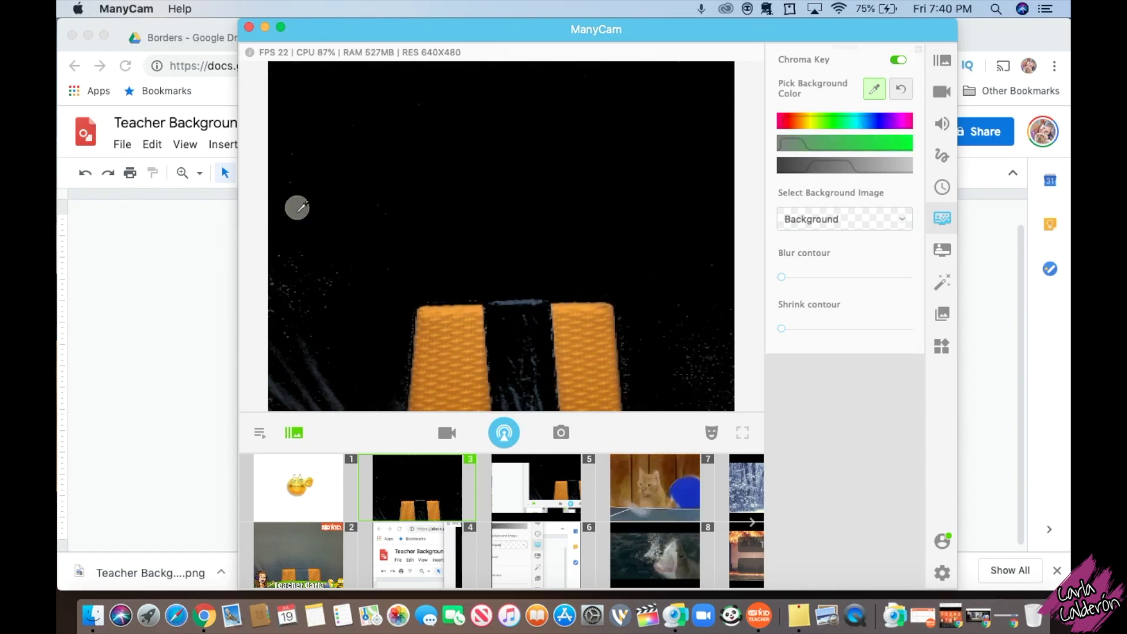
pyautogui.click(287, 389)
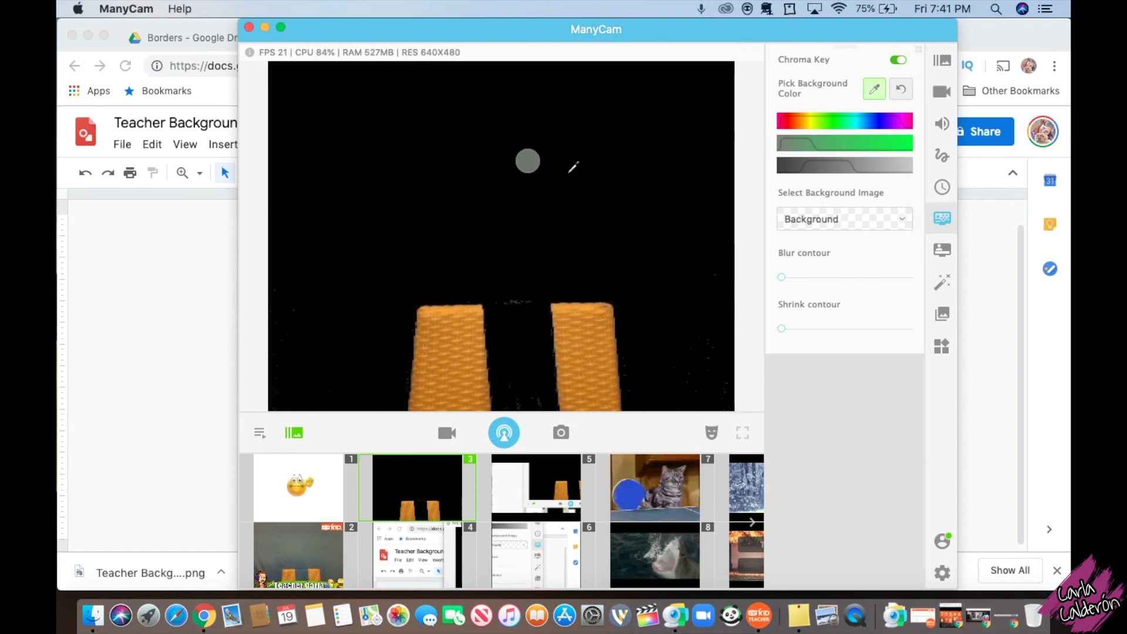
pyautogui.click(797, 222)
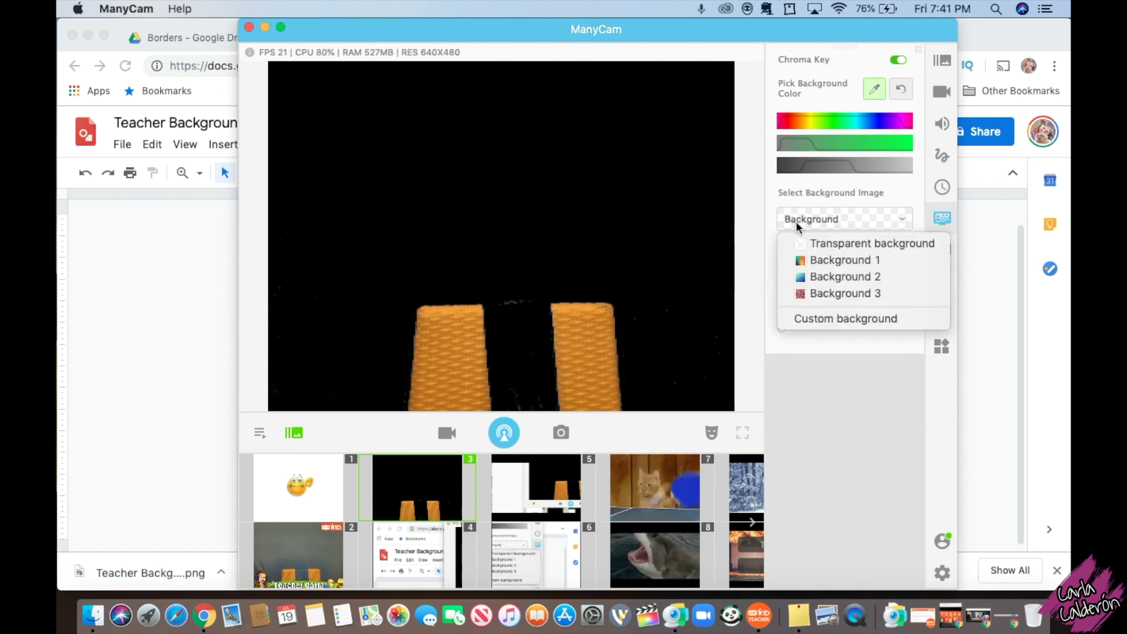
pyautogui.click(815, 261)
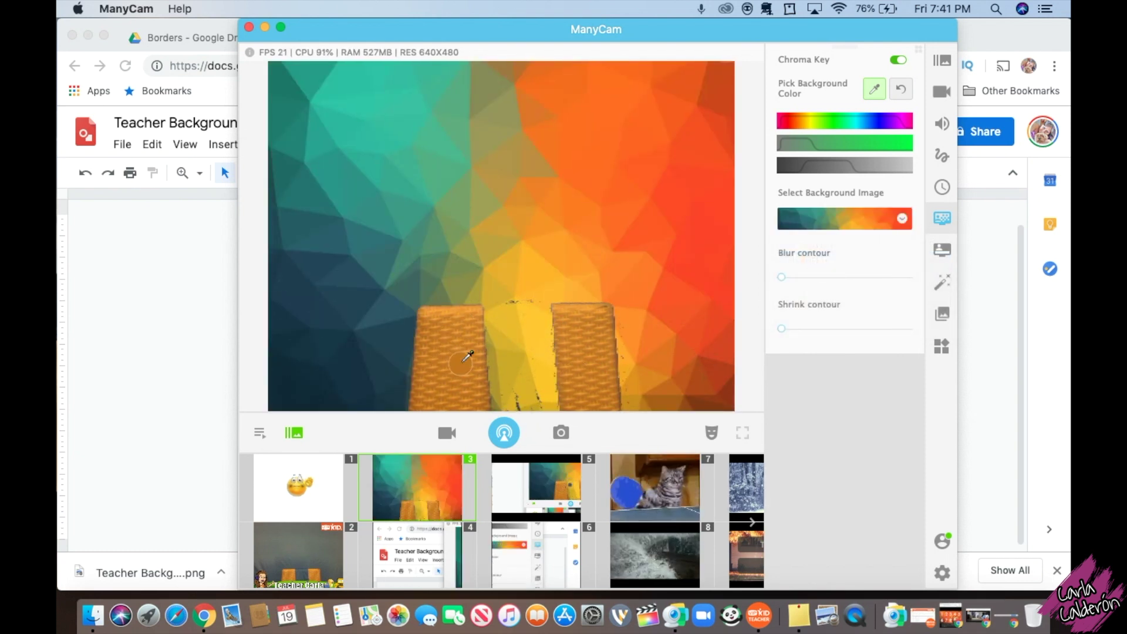
pyautogui.scroll(-1, 854, 223)
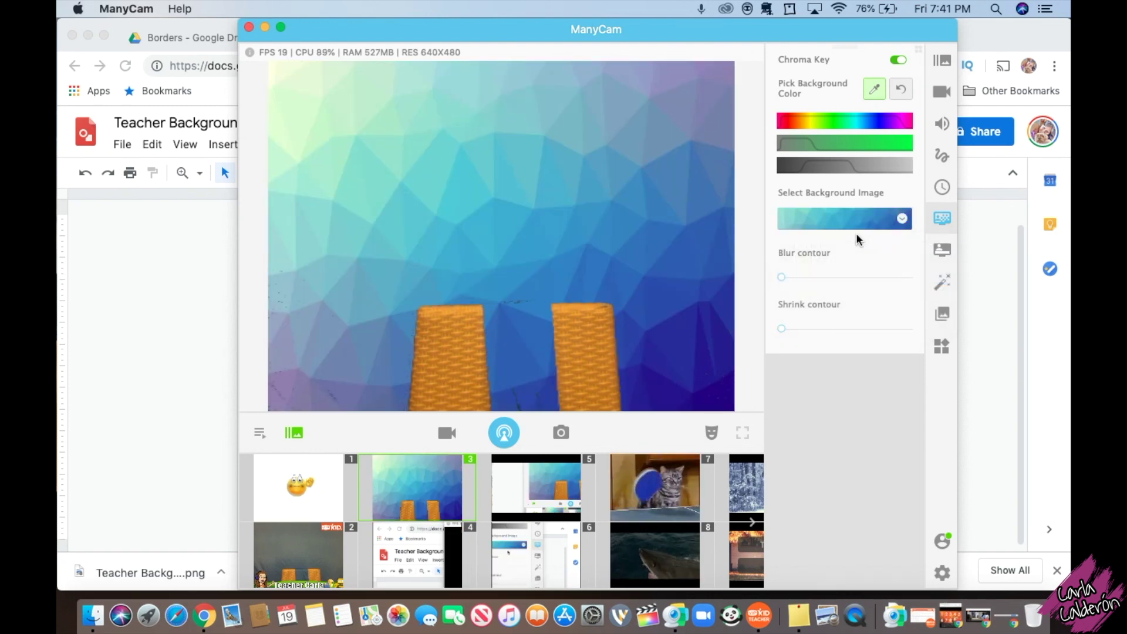
pyautogui.click(853, 223)
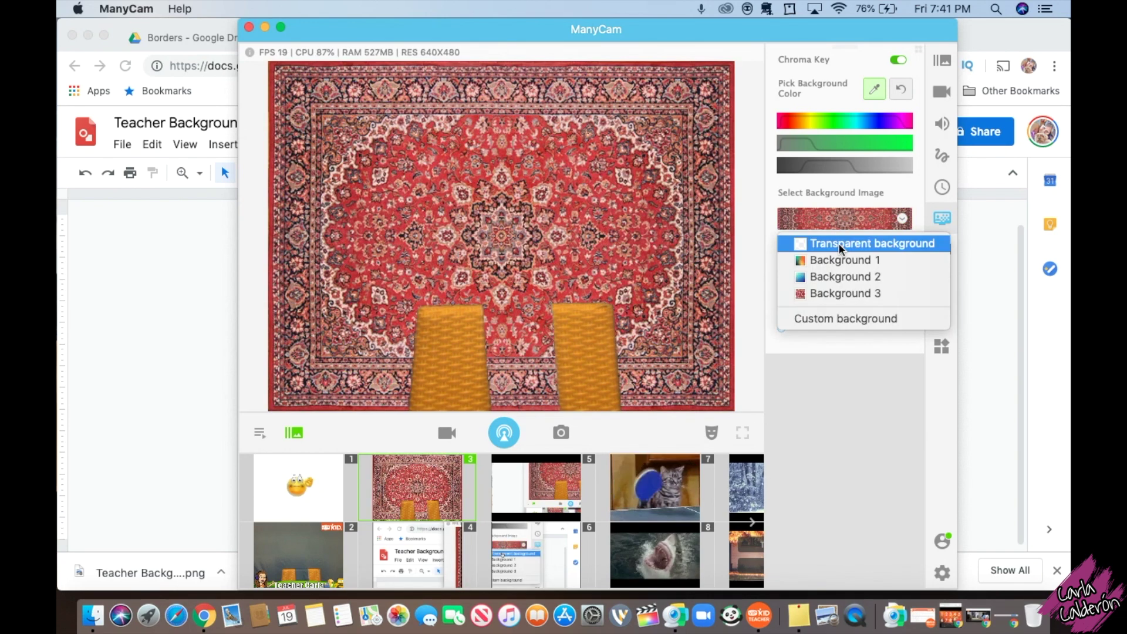
pyautogui.click(839, 244)
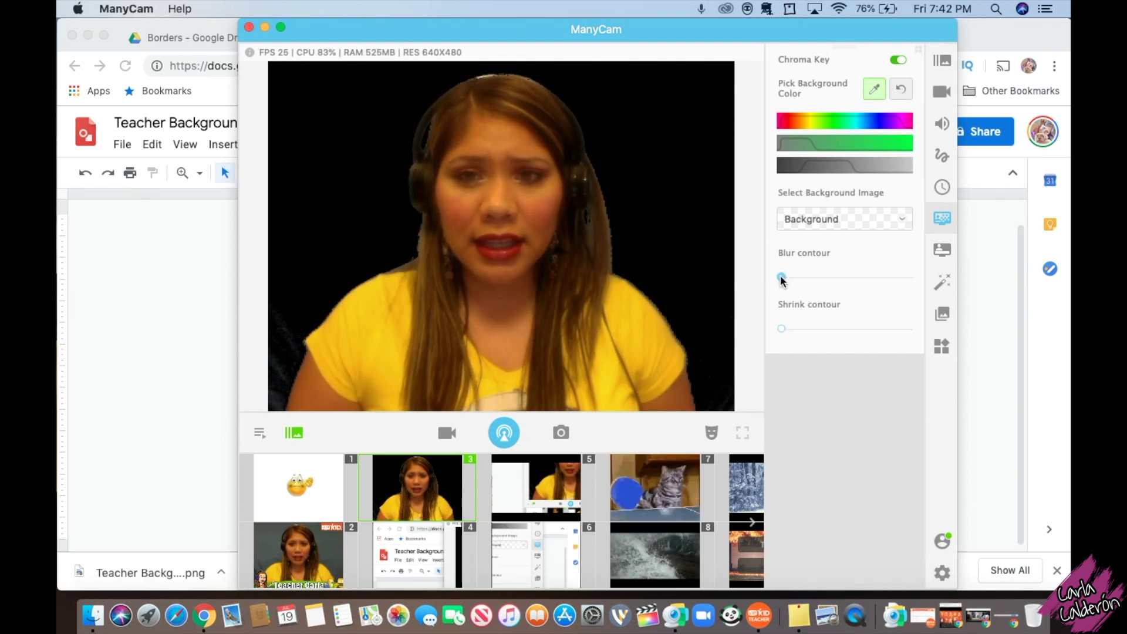
# Push Blur contour high, then pull it back to a low value for slightly soft edges.
pyautogui.moveTo(792, 277); pyautogui.dragTo(763, 286)
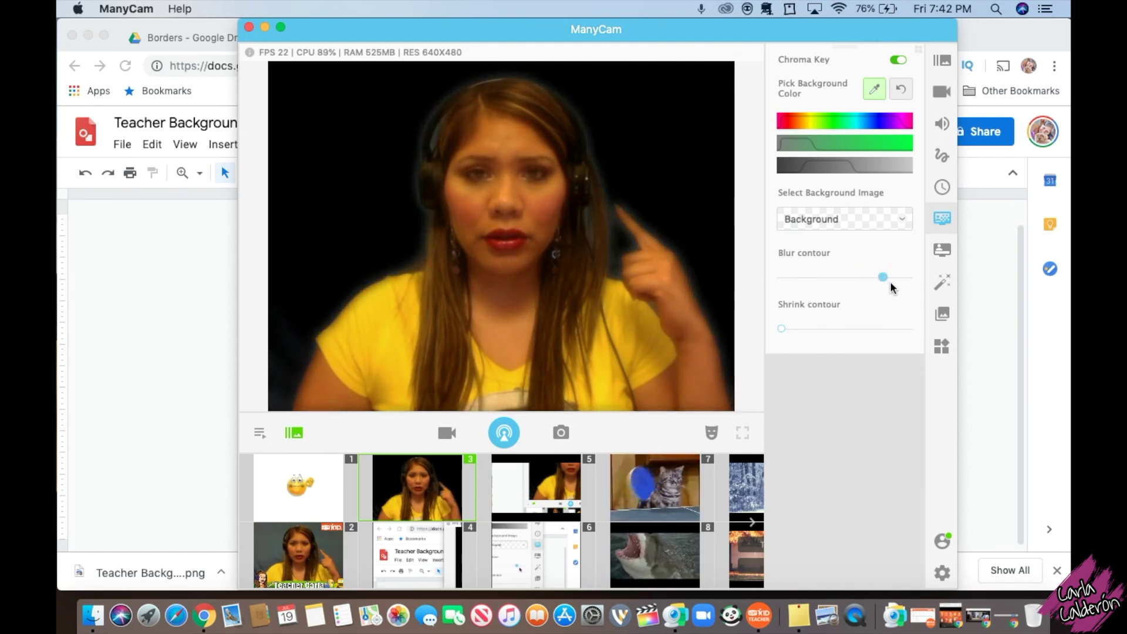
pyautogui.moveTo(856, 289); pyautogui.dragTo(813, 285)
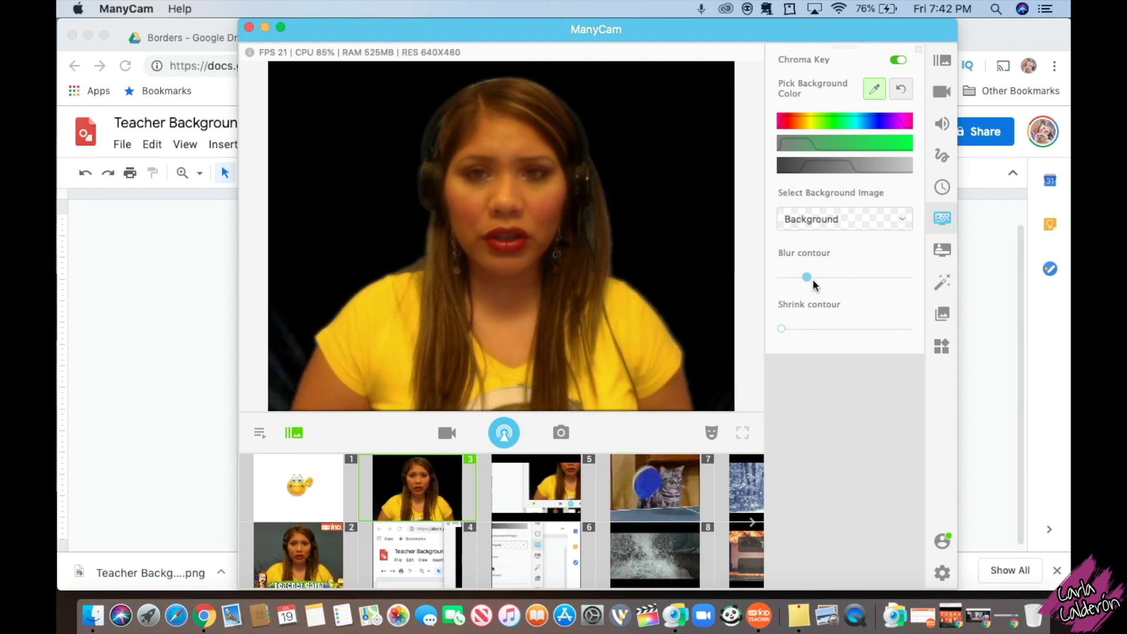
pyautogui.click(885, 221)
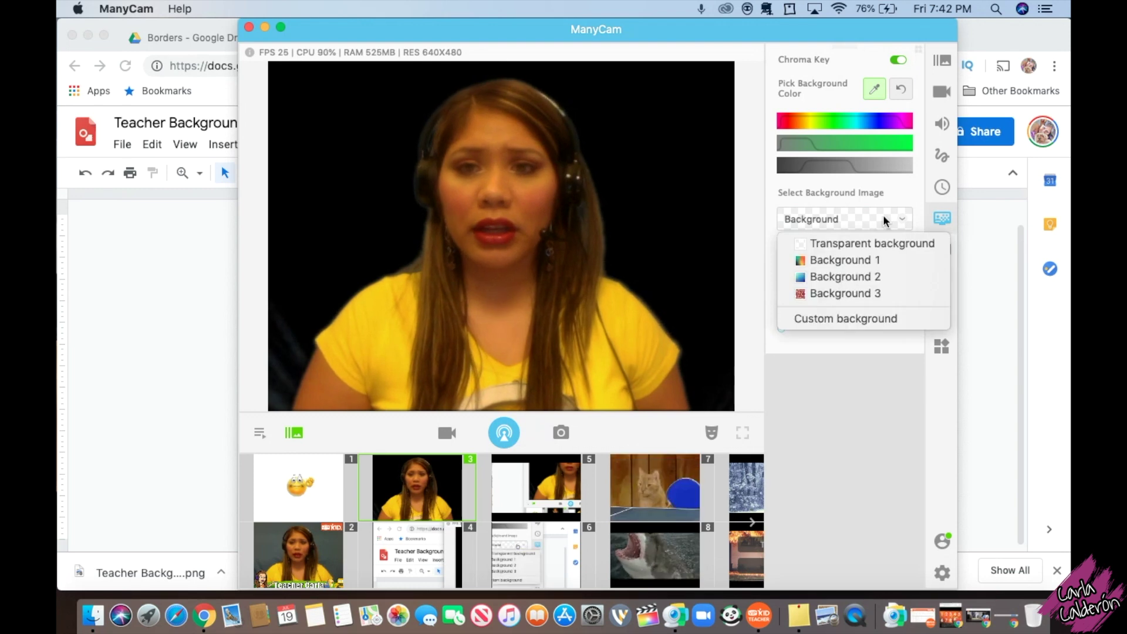
# Try the blue polygon Background 2, then apply the red rug Background 3.
pyautogui.click(876, 261)
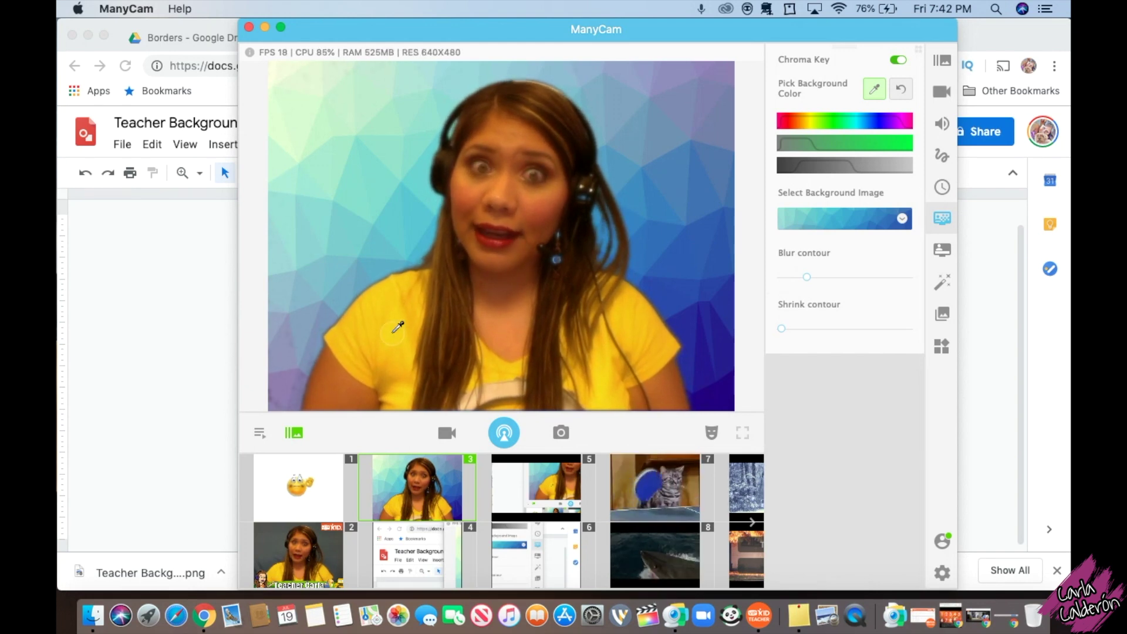
pyautogui.click(867, 222)
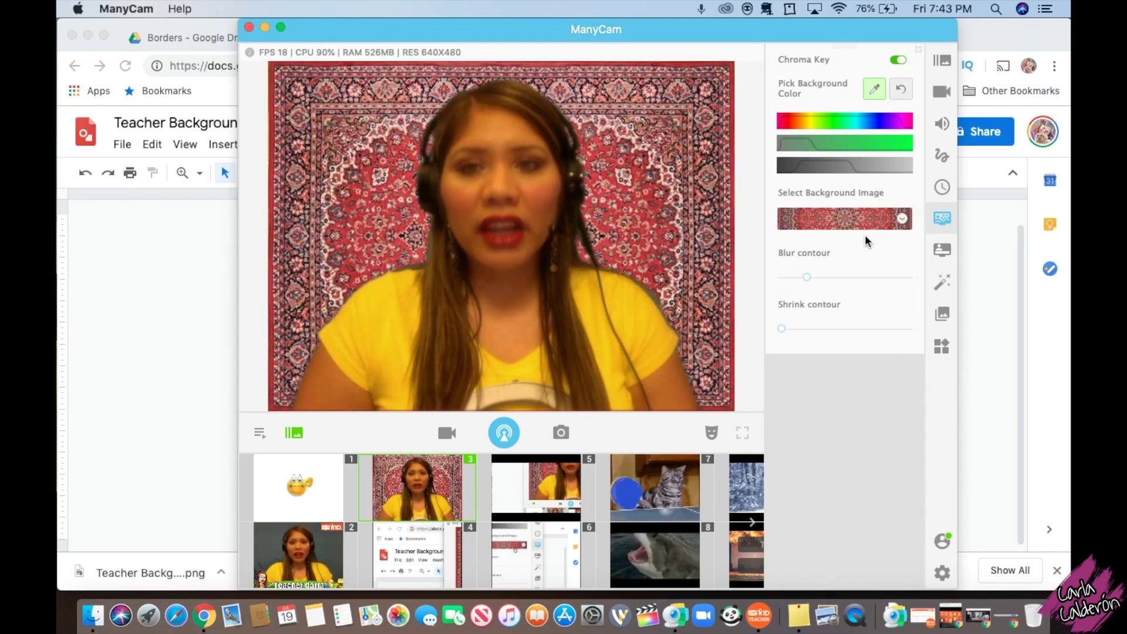
pyautogui.click(896, 222)
# Load Teacher Background 1.png as a custom background, then reset it back to plain black.
pyautogui.click(861, 317)
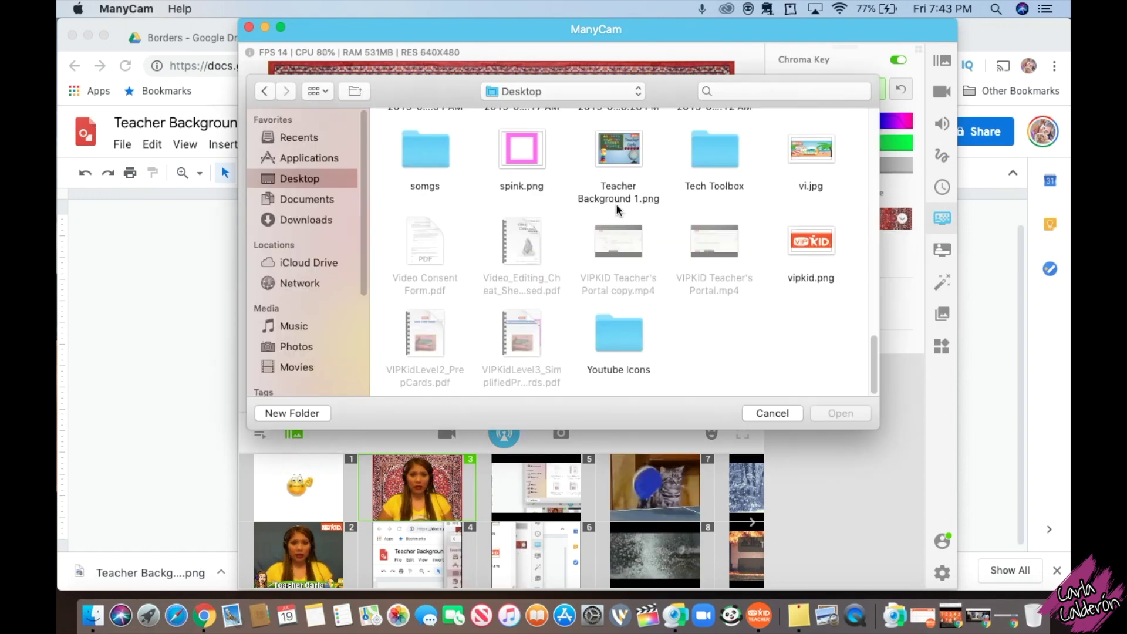
pyautogui.click(624, 161)
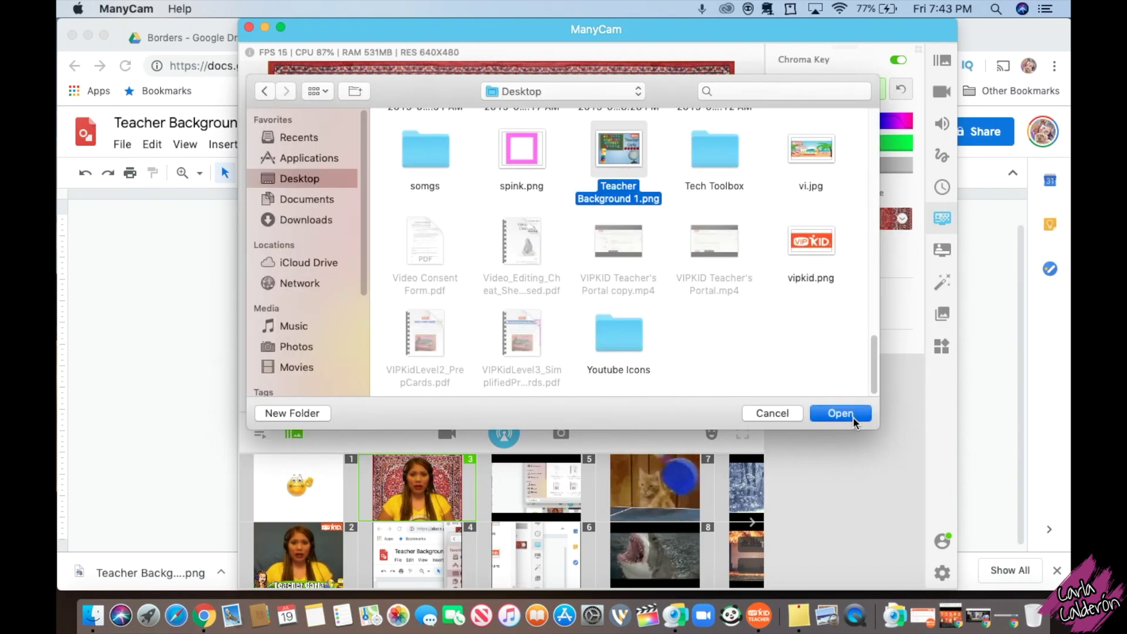
pyautogui.click(853, 418)
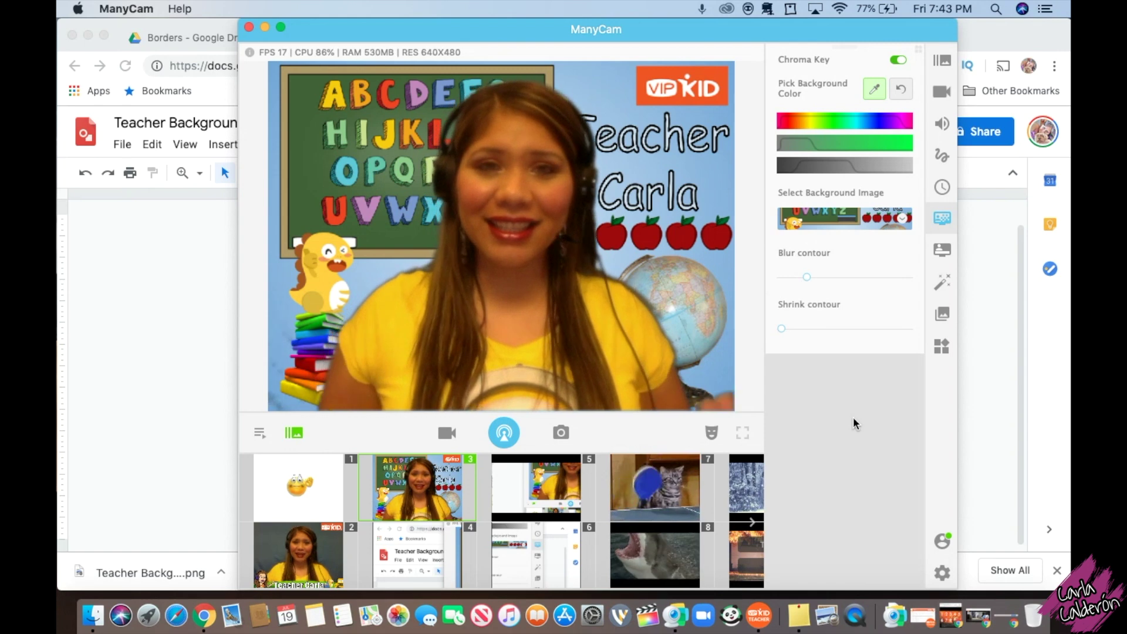
pyautogui.click(902, 91)
pyautogui.click(874, 89)
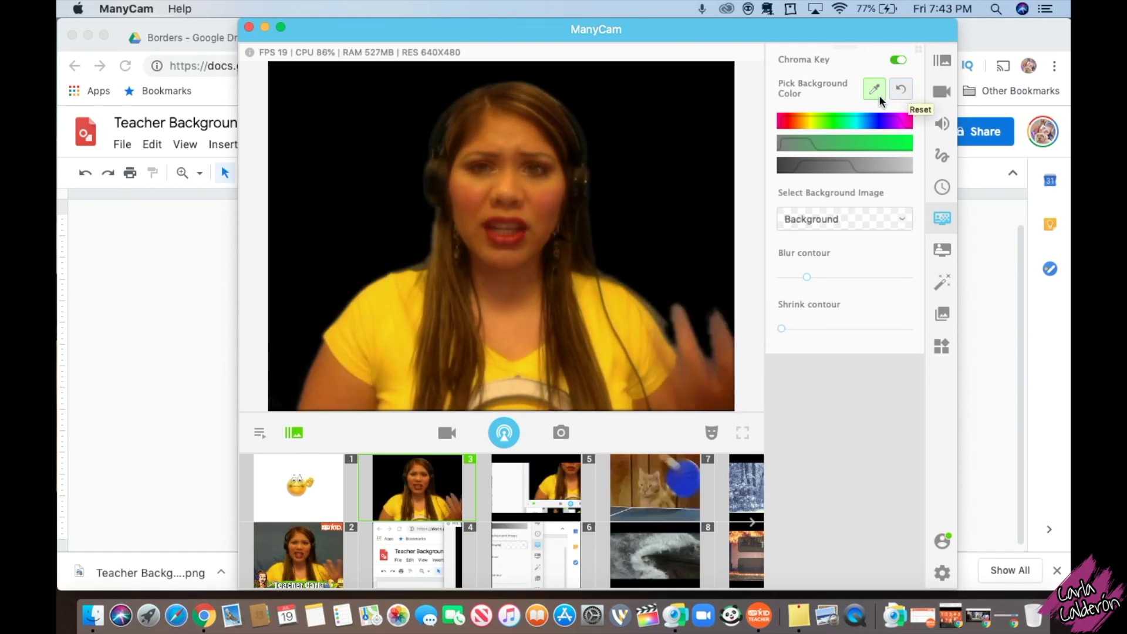
# Sample the yellow shirt as the key colour, then reset to undo the bad pick.
pyautogui.click(371, 313)
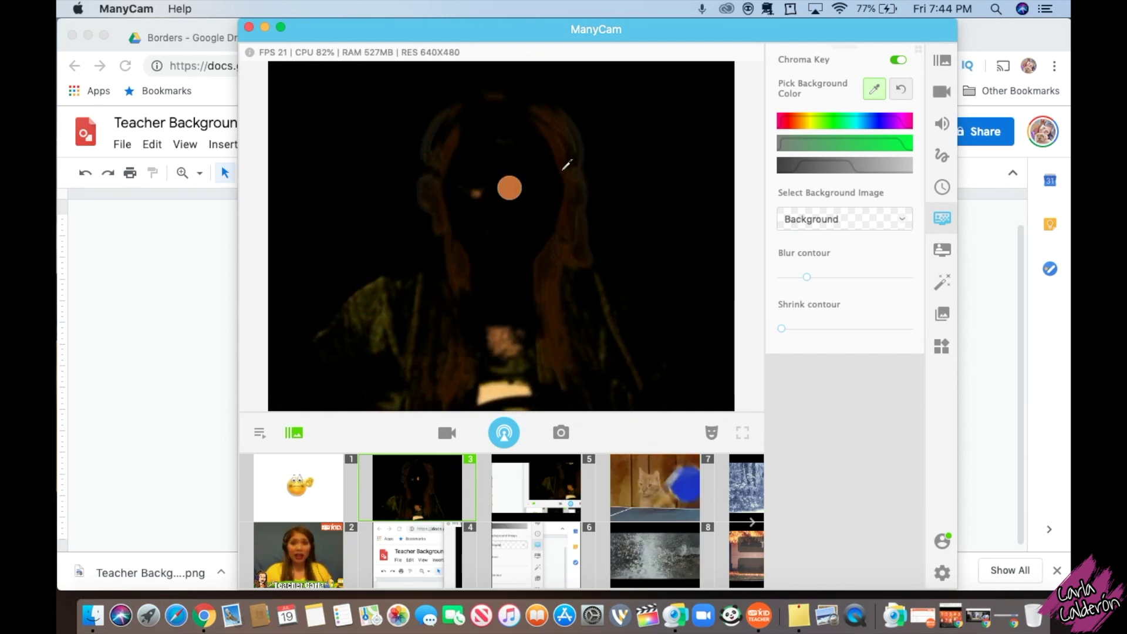
pyautogui.click(901, 90)
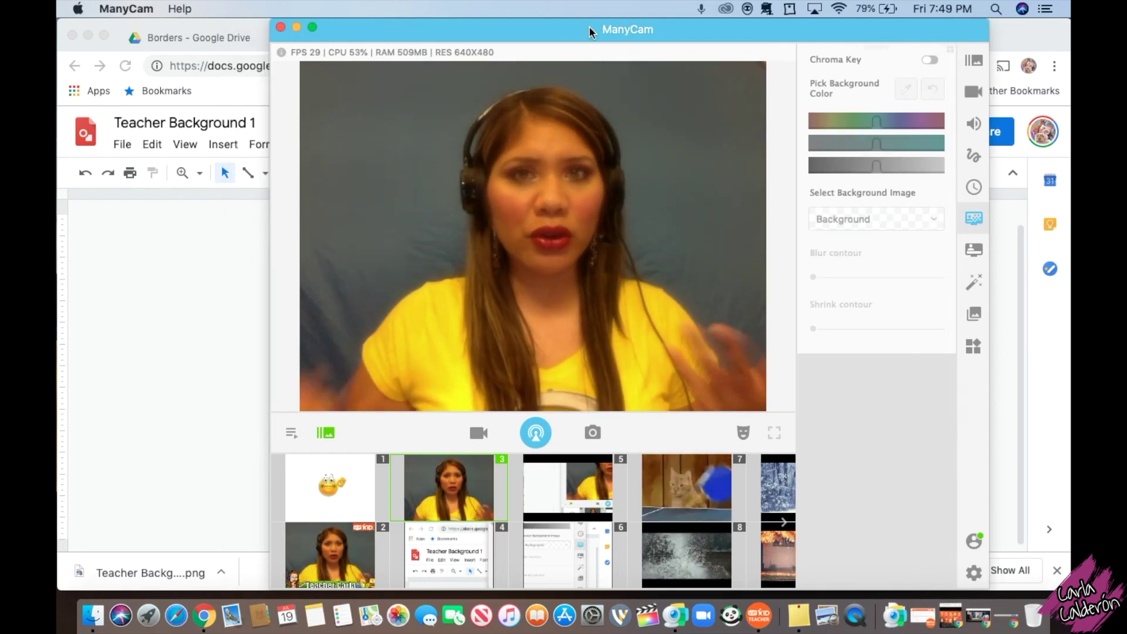
# Re-enable Chroma Key and load Teacher Background 1.png as the custom background.
pyautogui.click(930, 61)
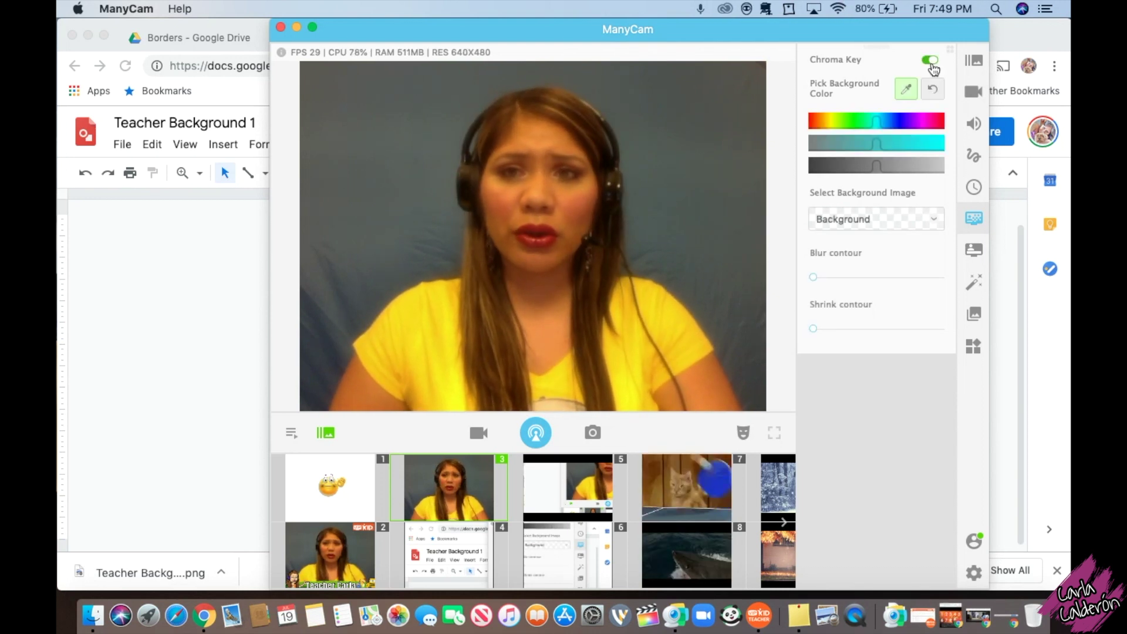
pyautogui.click(906, 221)
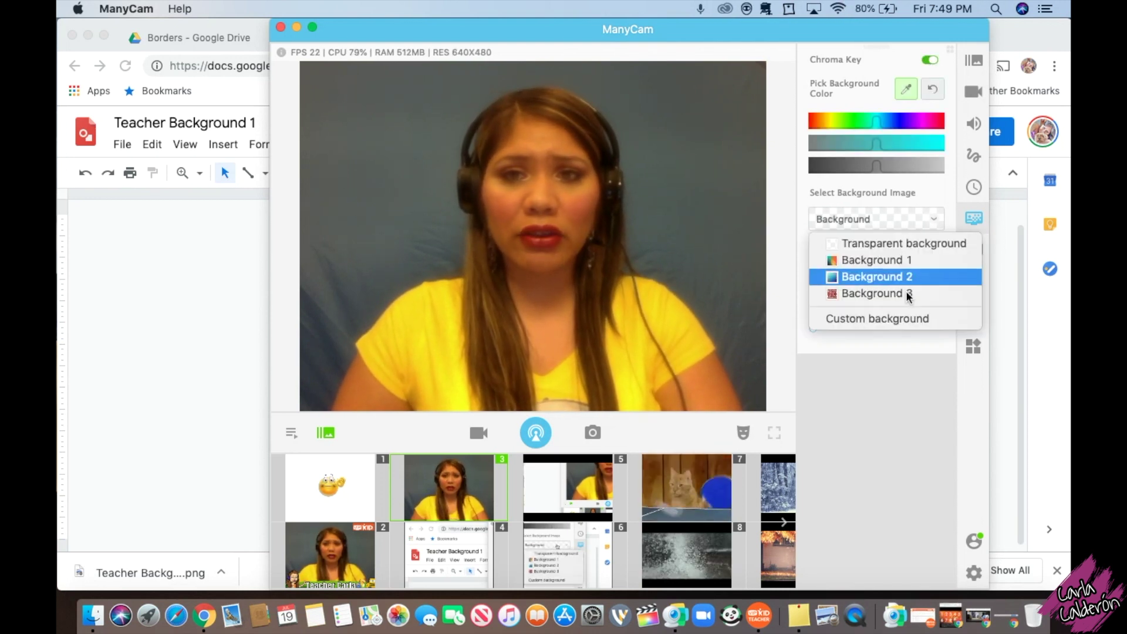
pyautogui.click(907, 322)
pyautogui.scroll(-5, 673, 290)
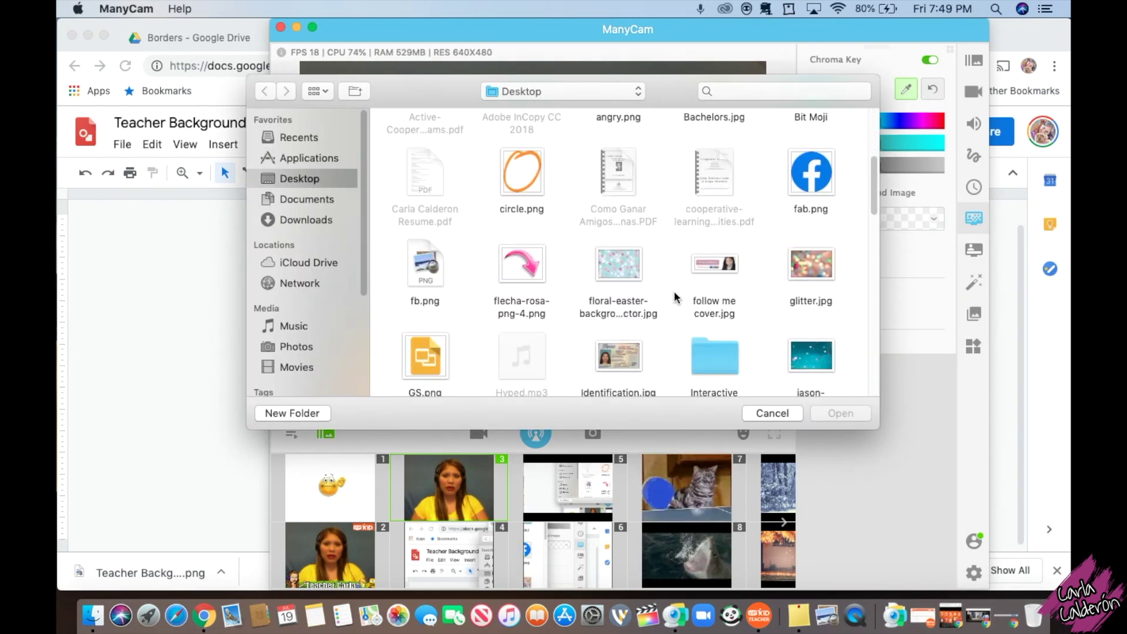
pyautogui.scroll(-15, 674, 291)
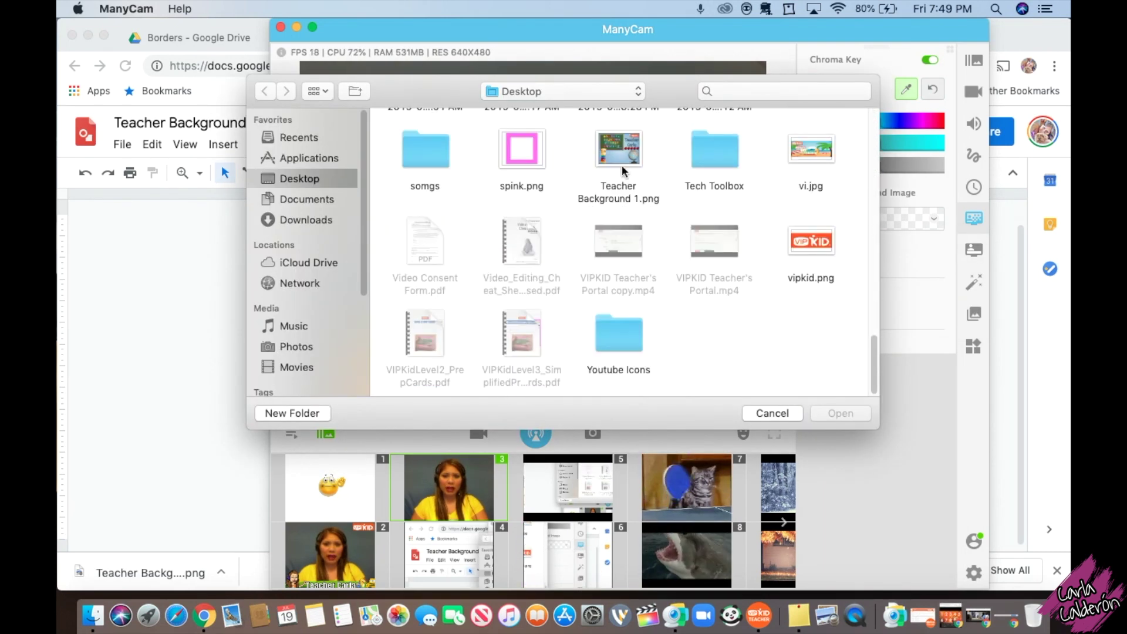
pyautogui.click(621, 154)
pyautogui.click(830, 415)
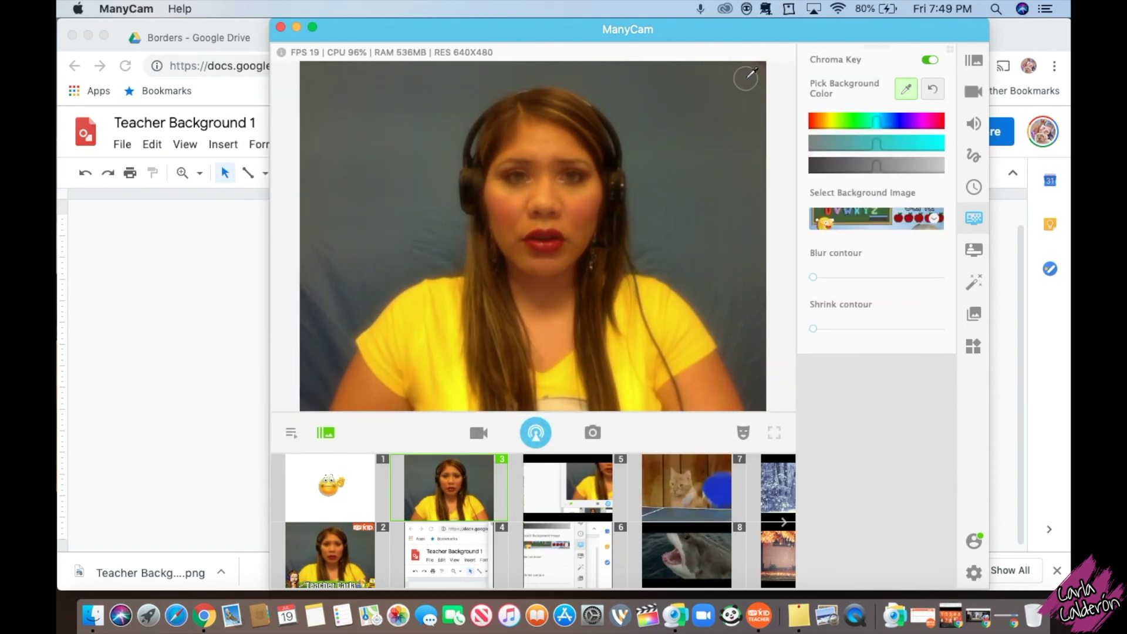
# Eyedrop the blue wall twice as the key colour and nudge Blur contour slightly higher.
pyautogui.click(746, 78)
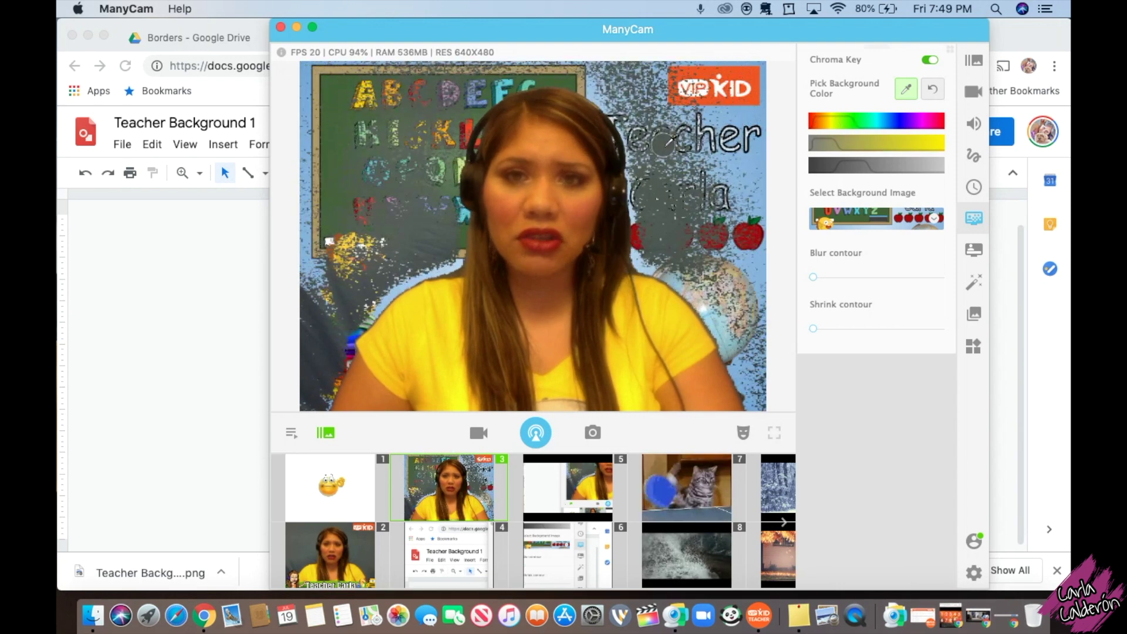
pyautogui.click(332, 274)
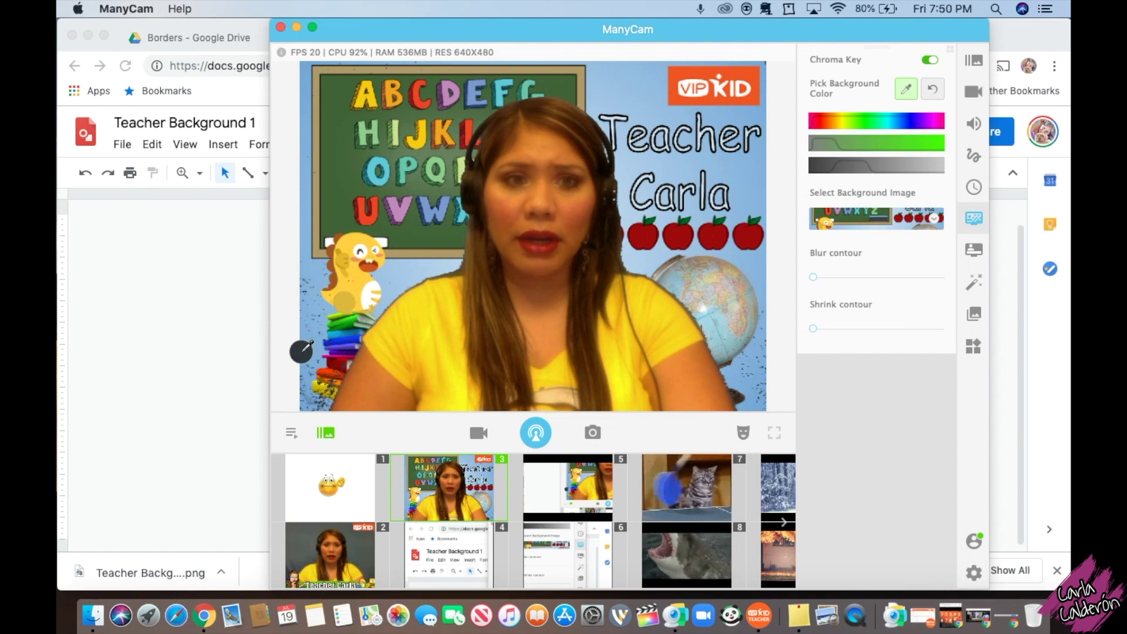
pyautogui.moveTo(813, 277); pyautogui.dragTo(819, 277)
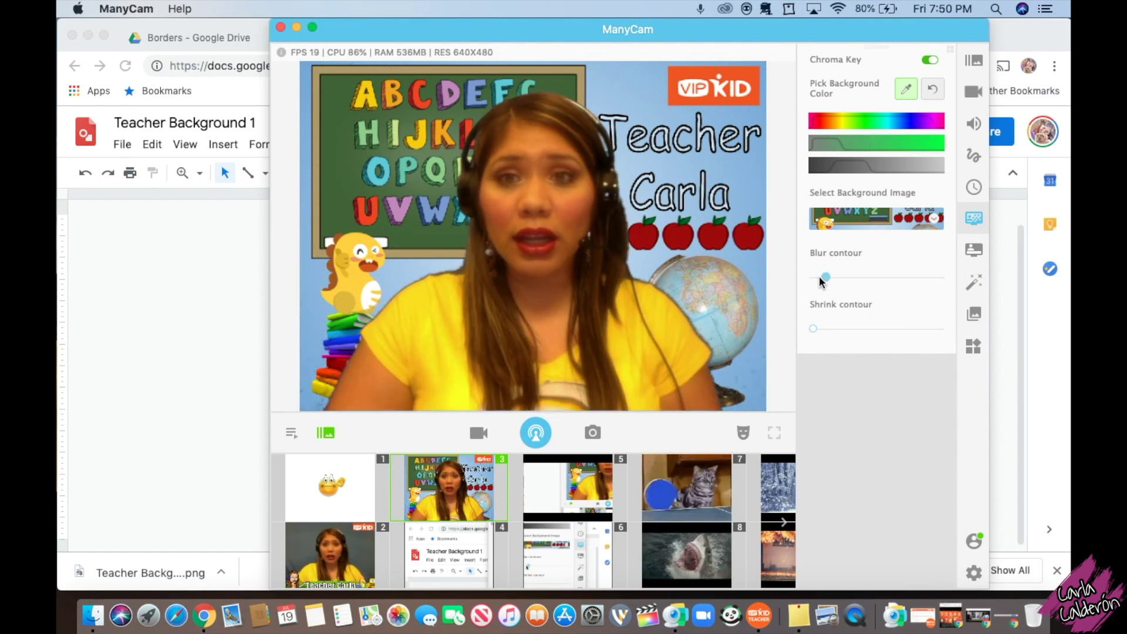